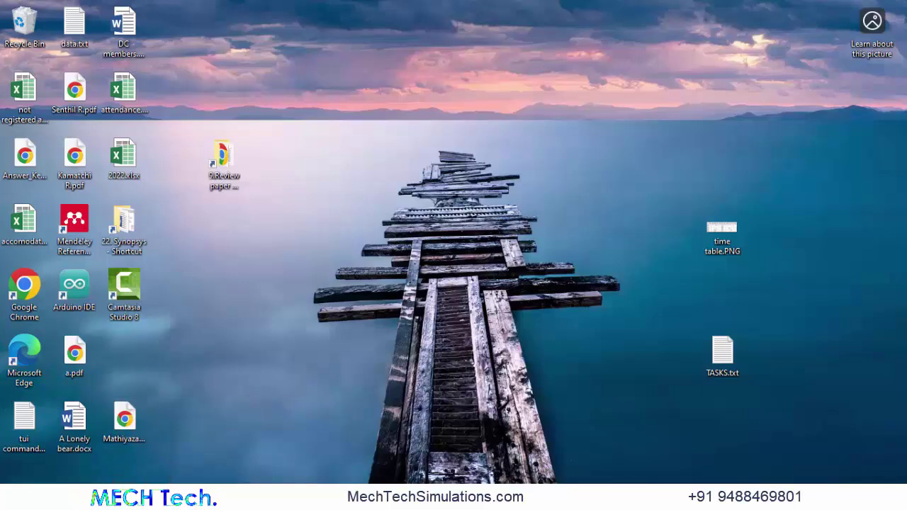
Step: Search for Workbench and launch Ansys Workbench 2024 R2
key(super+s)
text(work)
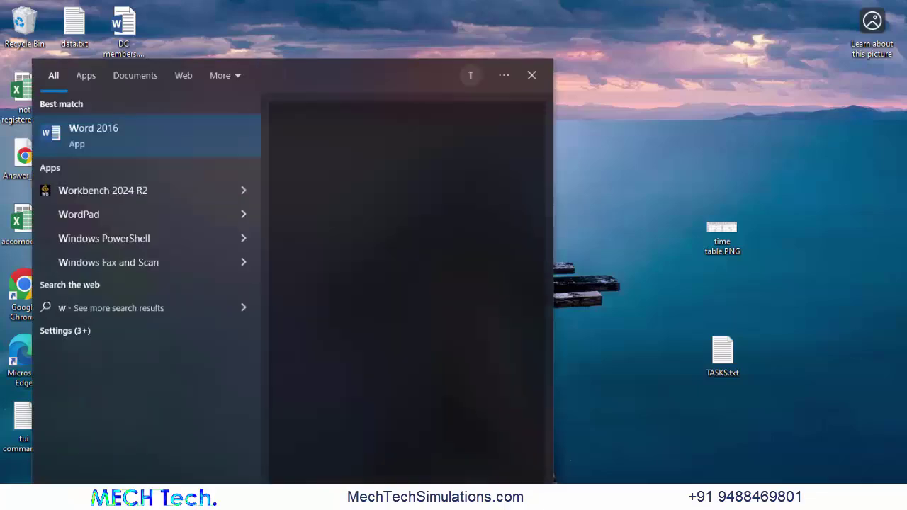
text(be)
key(Return)
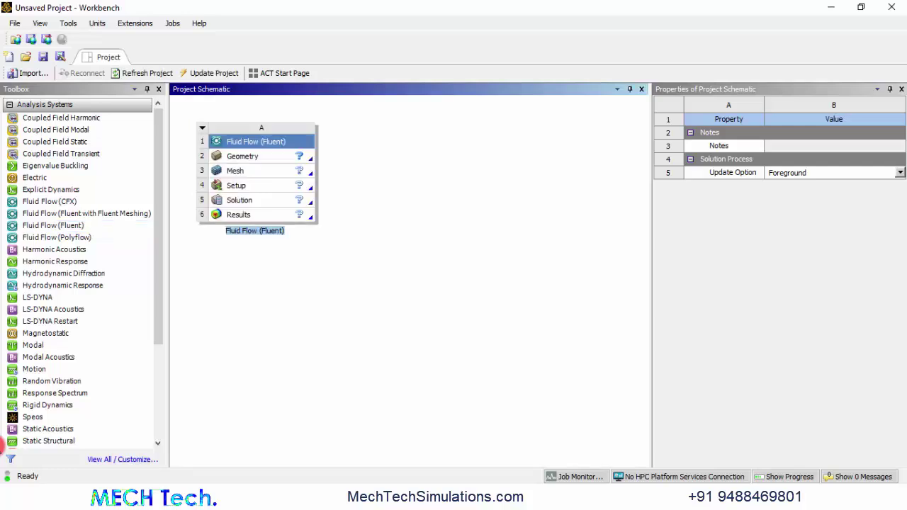
Step: Set the Fluent system's geometry analysis type to 2D and create a new DesignModeler geometry for it
click(261, 156)
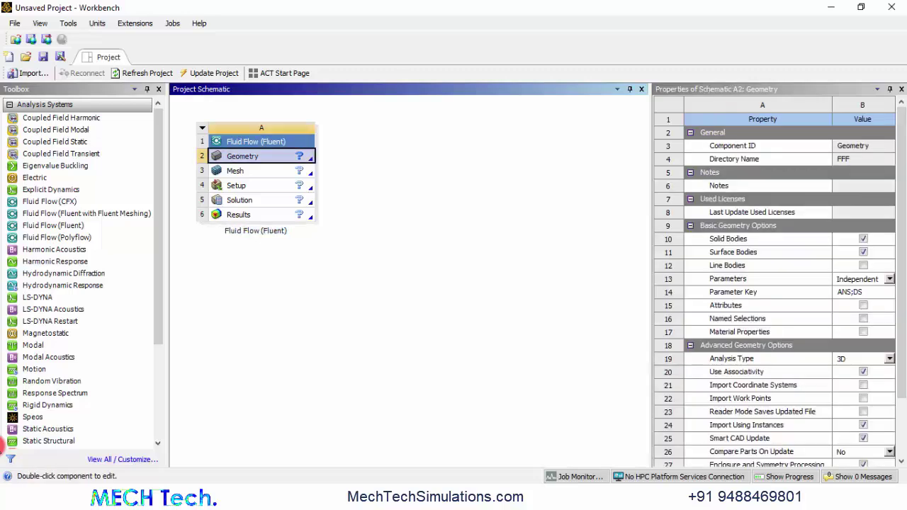
click(888, 359)
click(839, 380)
right_click(262, 156)
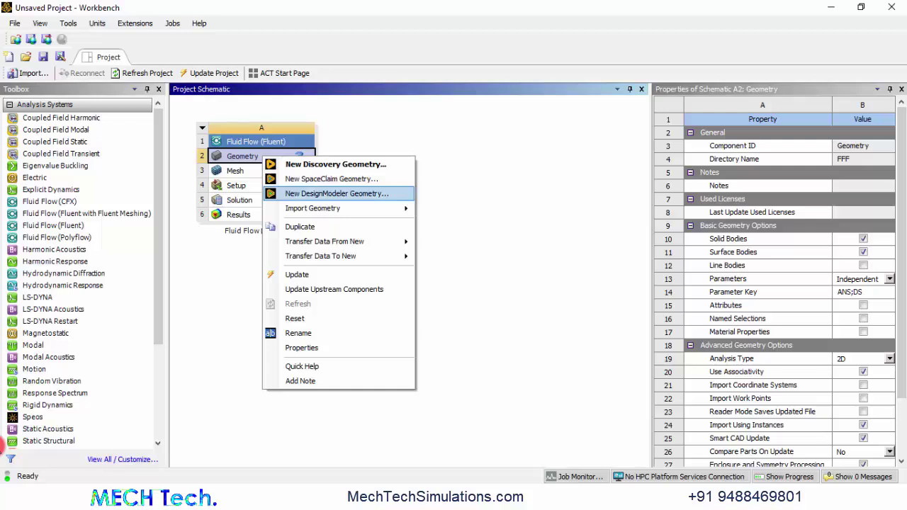
click(333, 194)
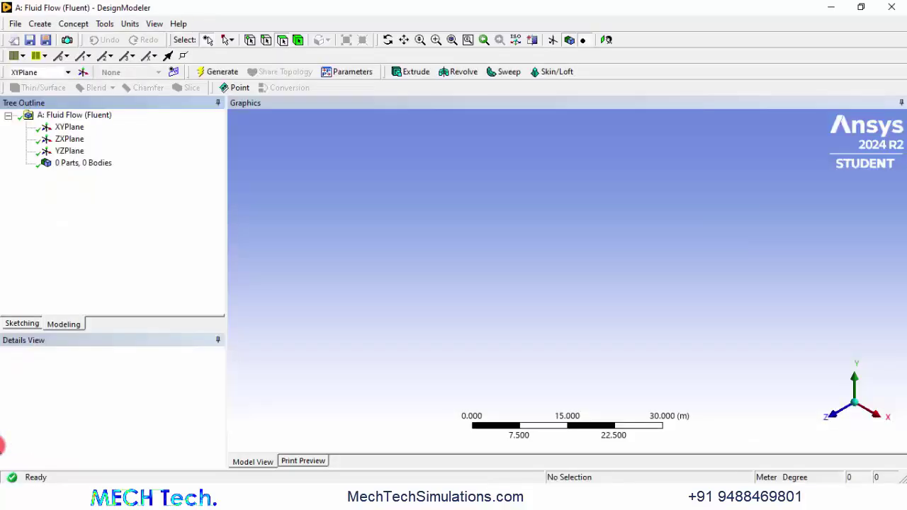
Step: Set the model units to millimetres and prepare to sketch on the XY plane, viewed face-on
click(130, 23)
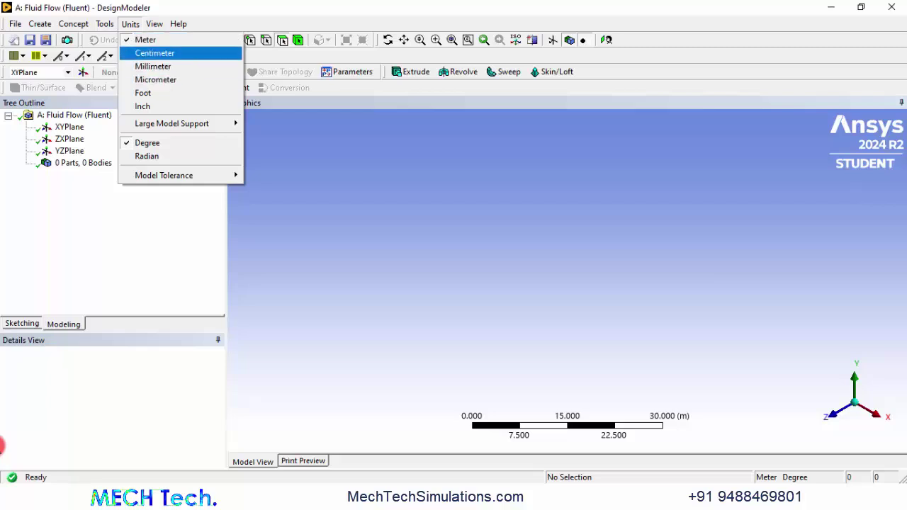
click(153, 66)
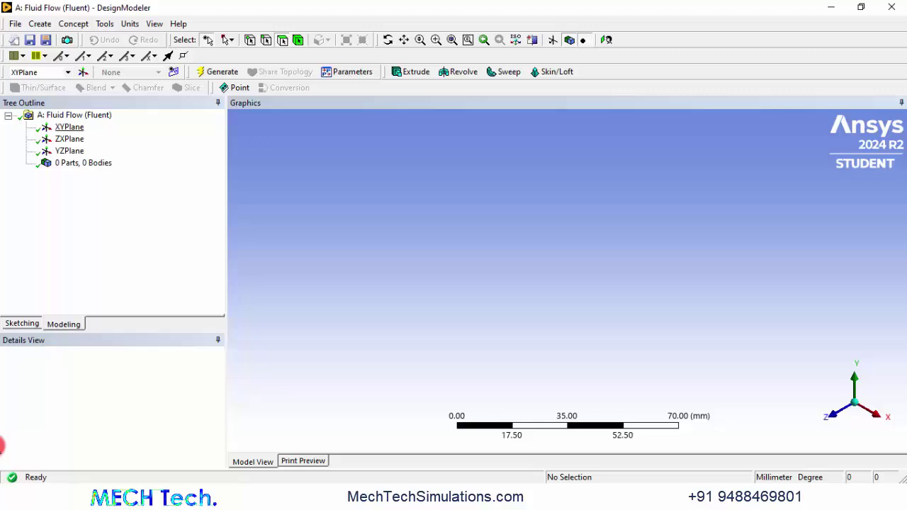
click(74, 115)
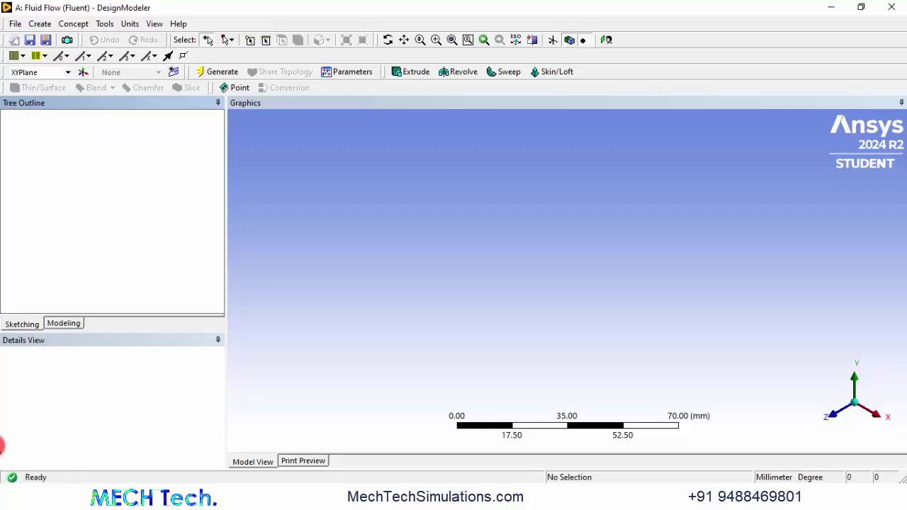
click(22, 324)
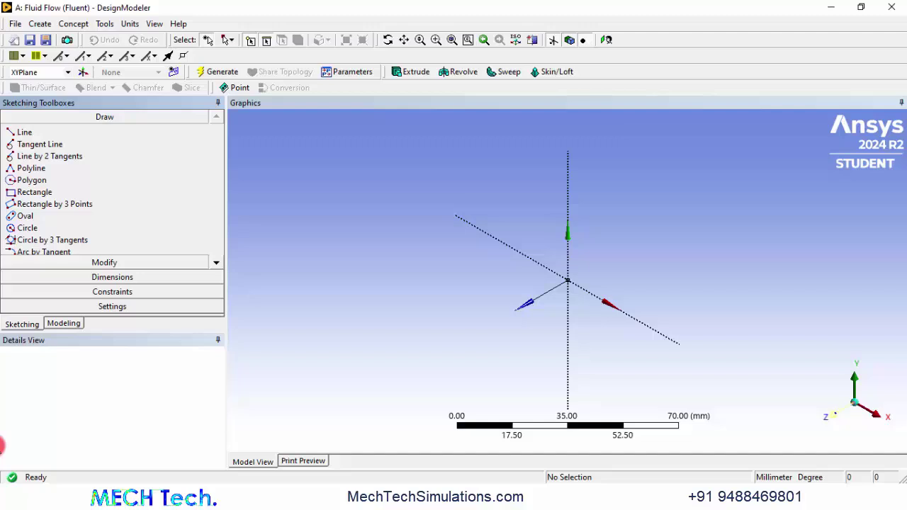
click(833, 415)
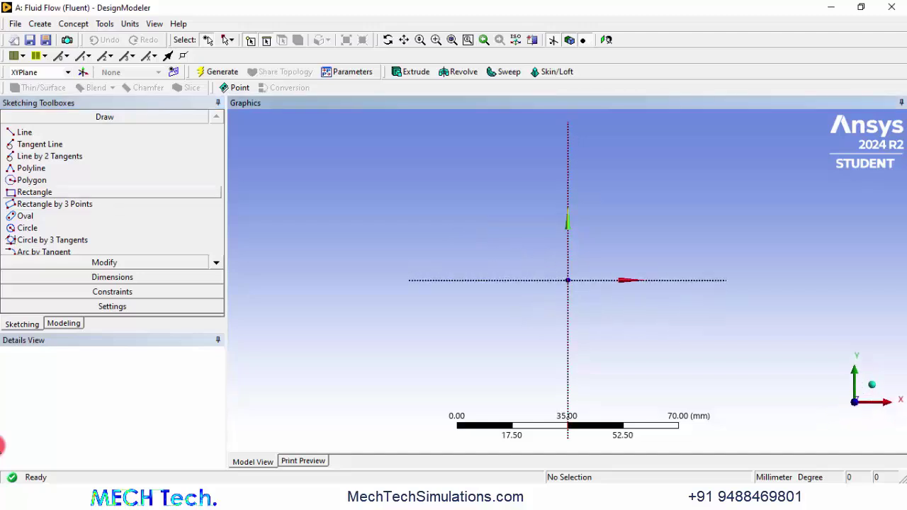
Step: Draw a rectangle starting at the origin and set its horizontal dimension to 100 mm
click(34, 192)
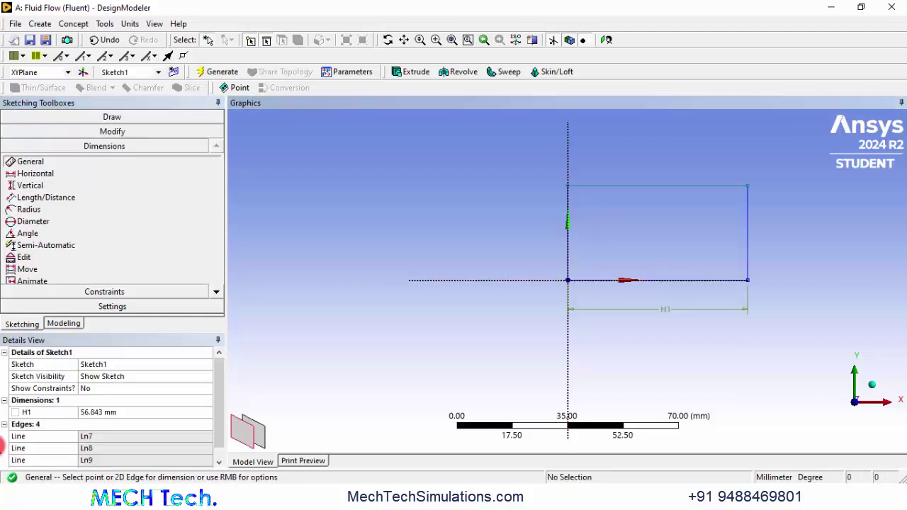
click(111, 412)
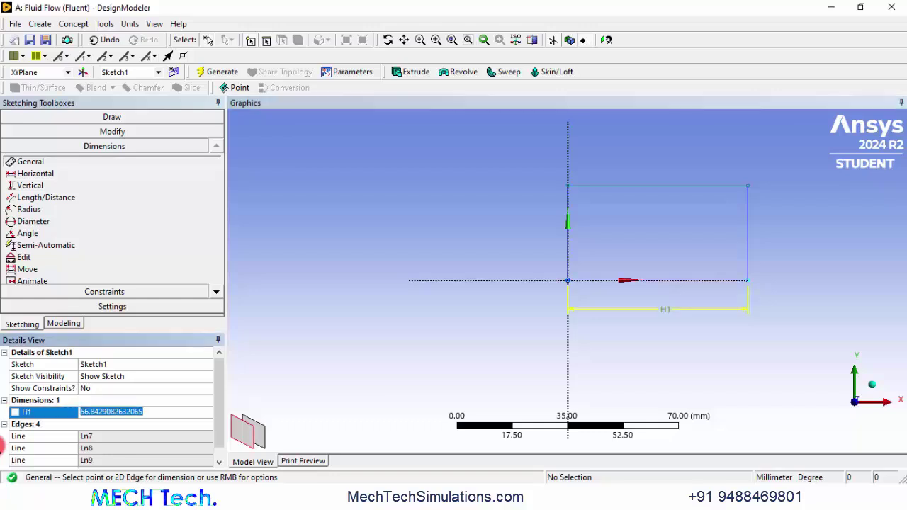
text(100)
key(Return)
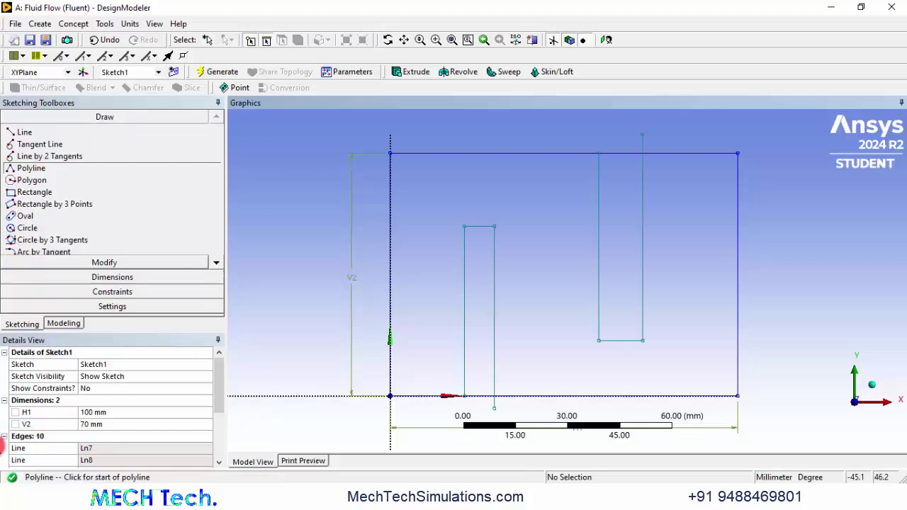
Step: Trim the two baffle slots' excess lines and dimension the slots 6 mm wide, 50 mm long and 20 mm from the side edges
click(112, 261)
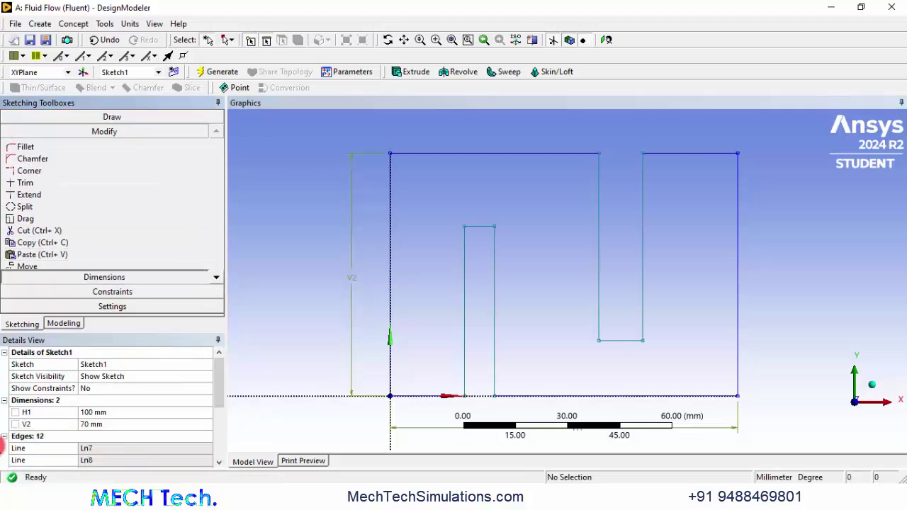
click(105, 277)
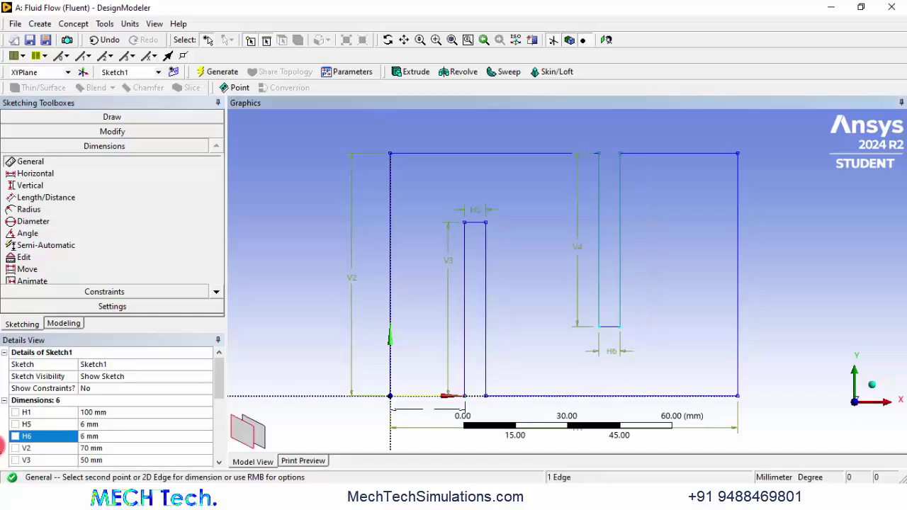
click(429, 410)
click(667, 153)
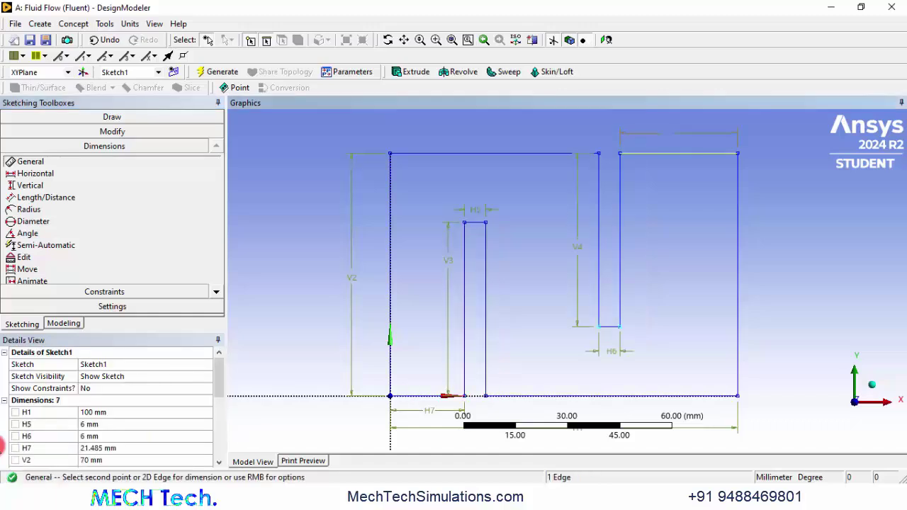
click(667, 133)
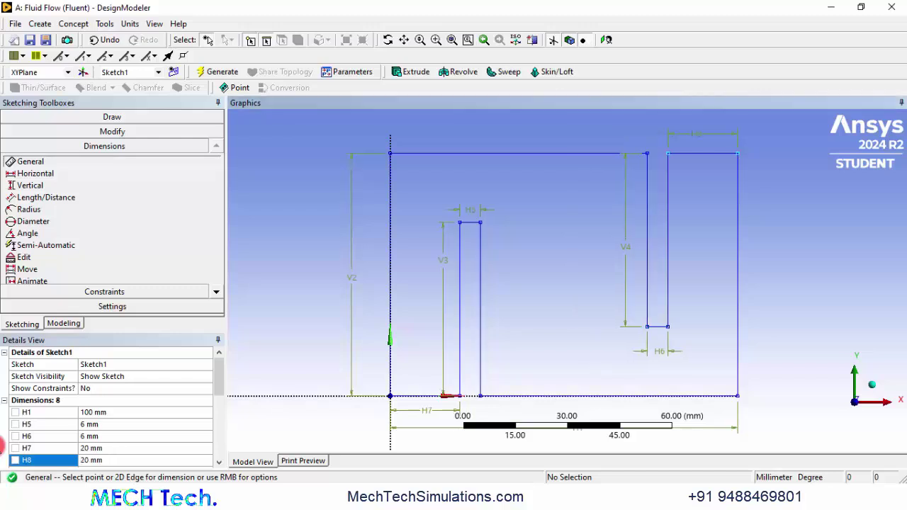
Step: Create a surface from the finished chamber sketch with the Add Material operation and generate it
click(73, 24)
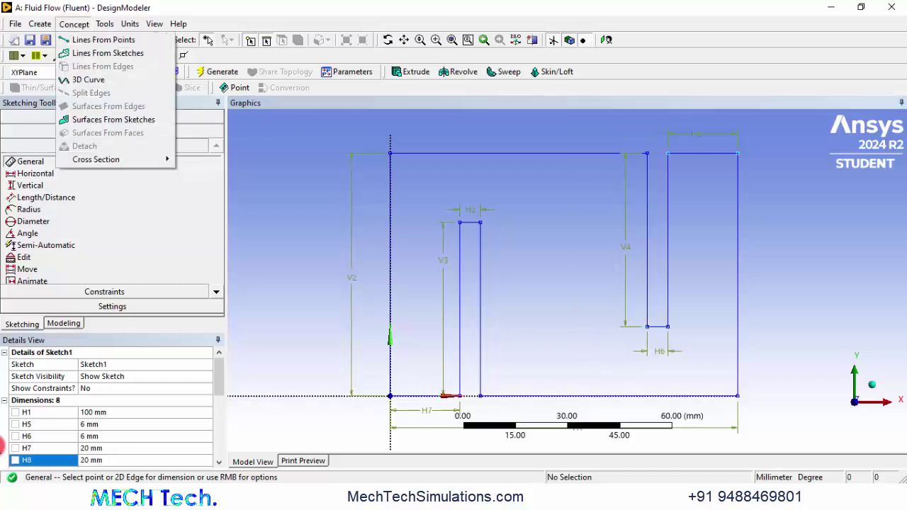
click(114, 119)
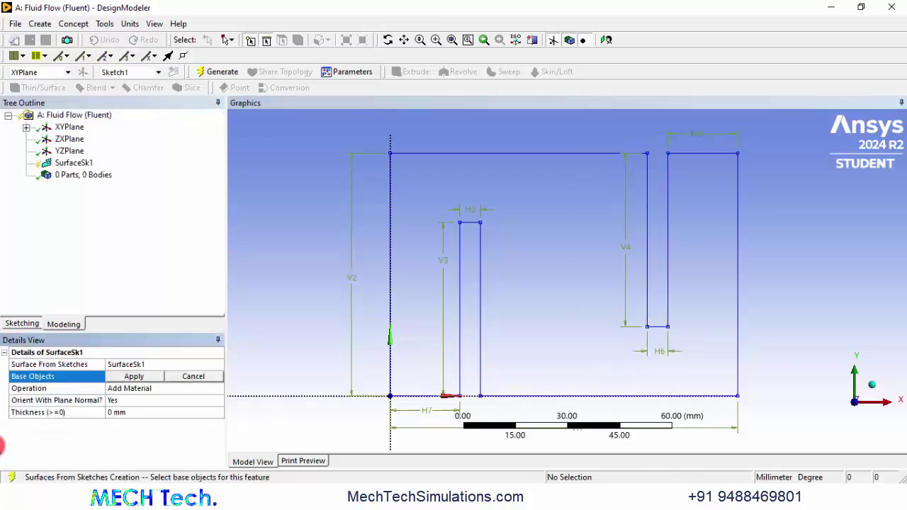
click(518, 153)
click(134, 376)
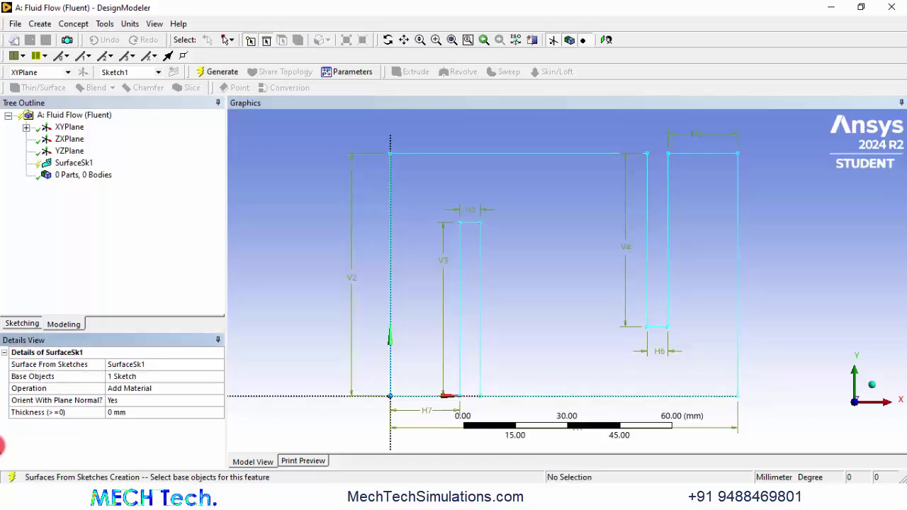
key(F5)
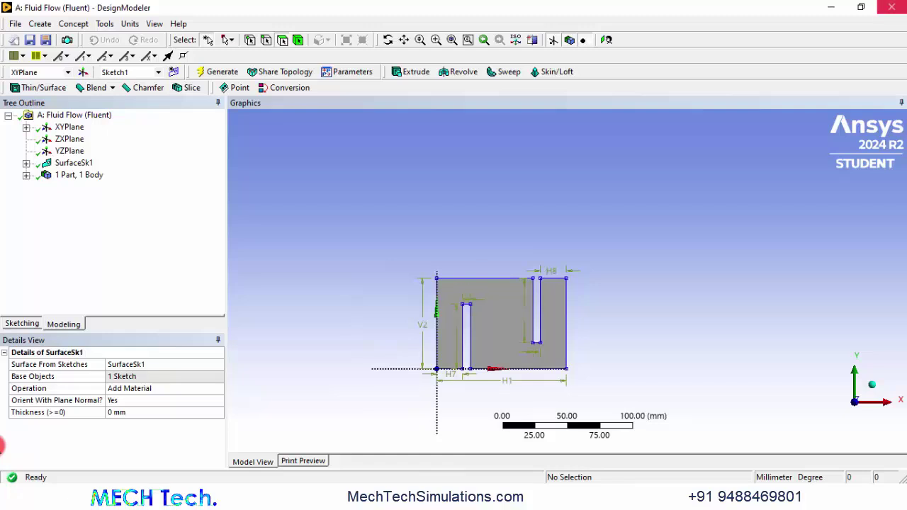
key(ctrl+s)
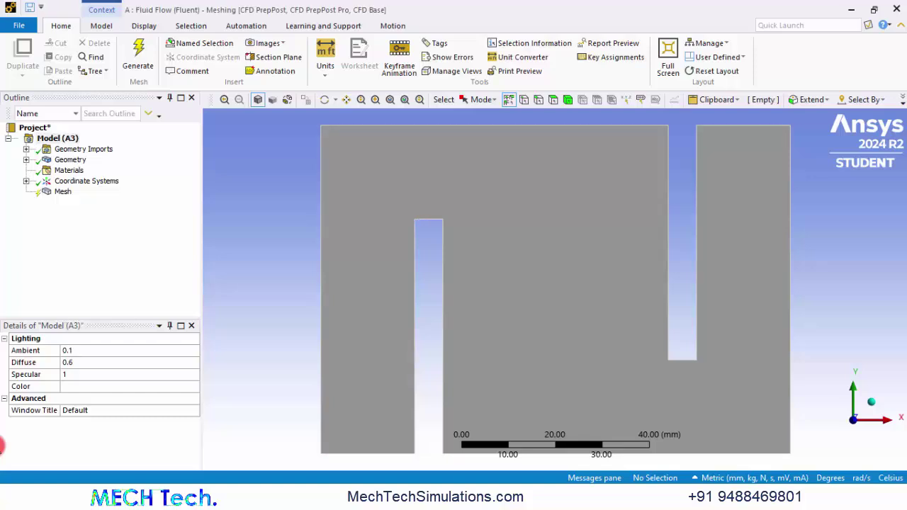
Step: Create a named selection "inlet" on the short bottom edge left of the lower slot
click(455, 248)
scroll(482, 276, down, 3)
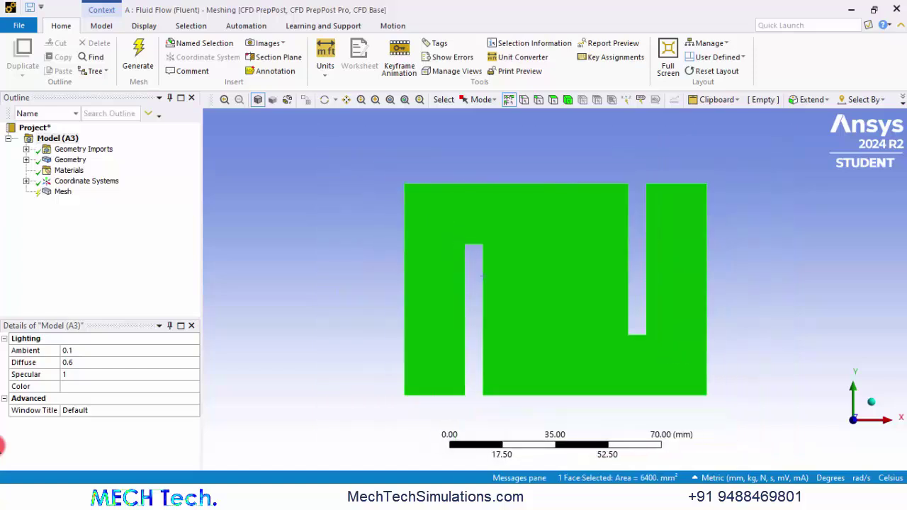
click(435, 395)
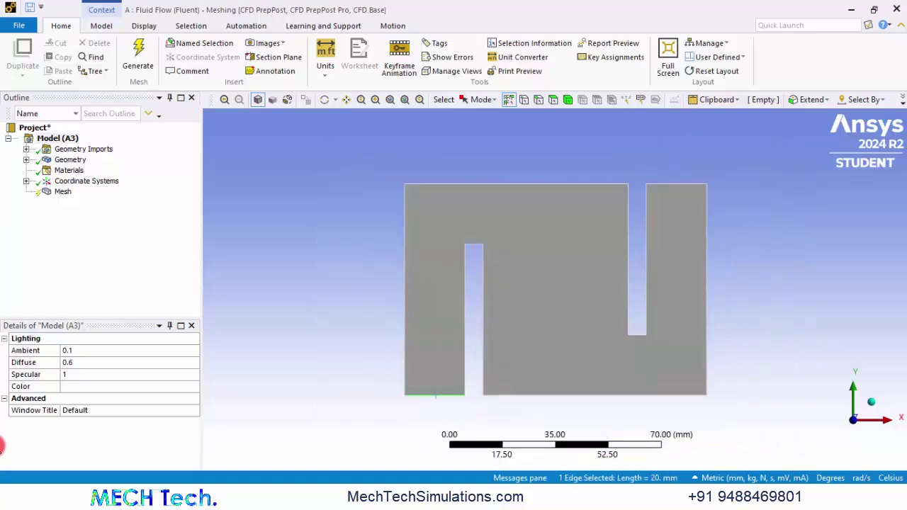
right_click(435, 395)
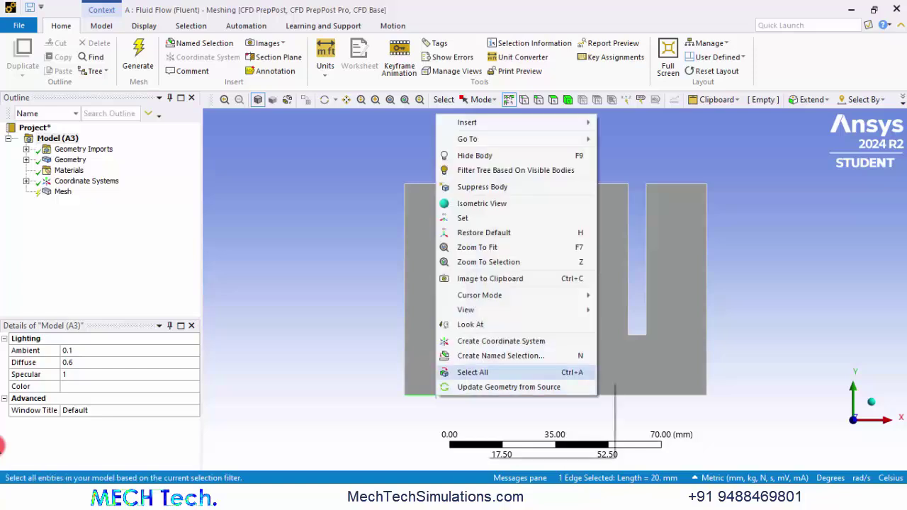
click(491, 356)
text(n)
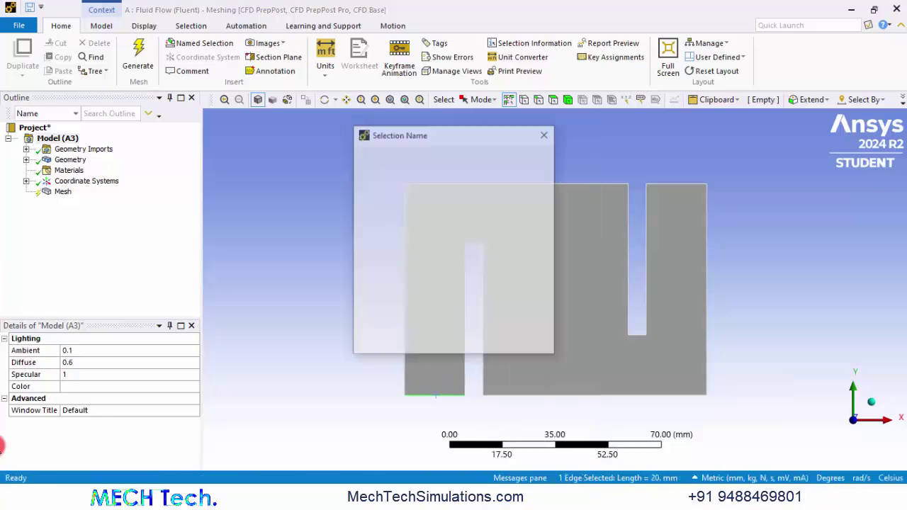
text(inlet)
key(Return)
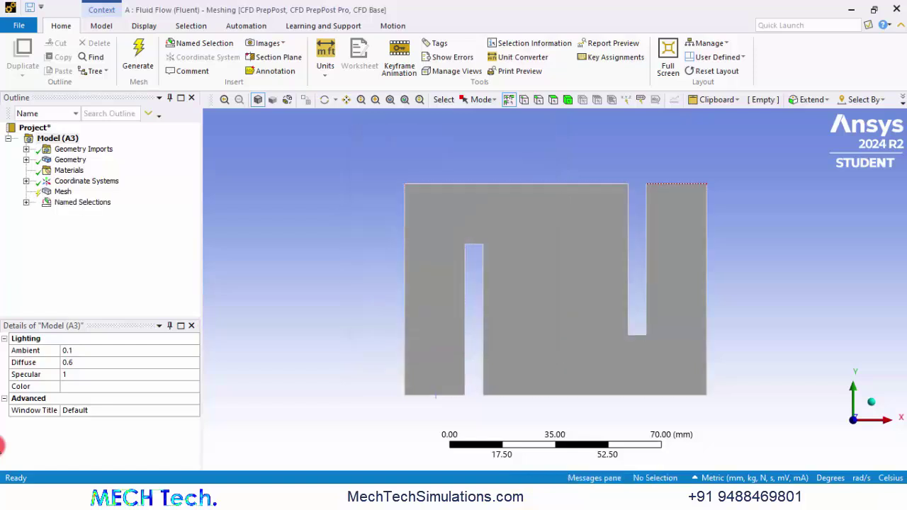
Step: Create a named selection "outlet" on the short top edge right of the upper slot
click(680, 183)
right_click(681, 183)
click(737, 423)
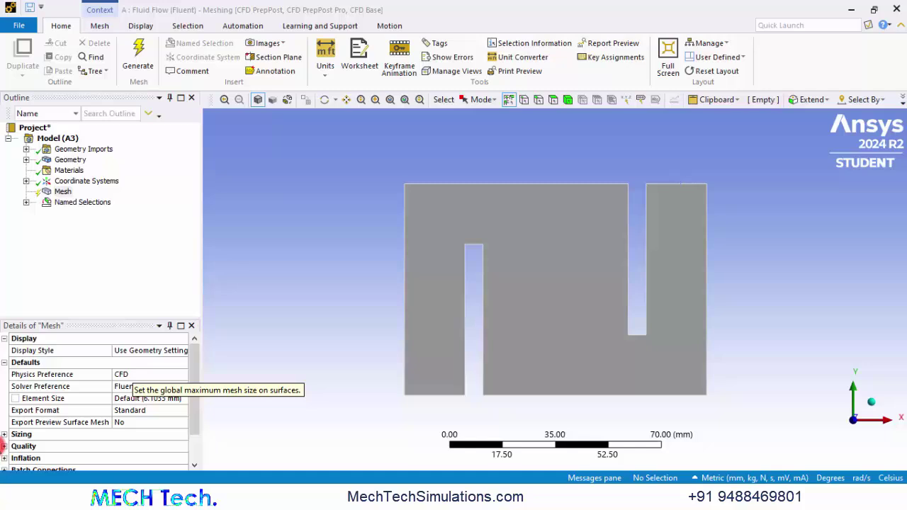
Step: Set the mesh element size to 40 mm and generate the mesh
click(147, 398)
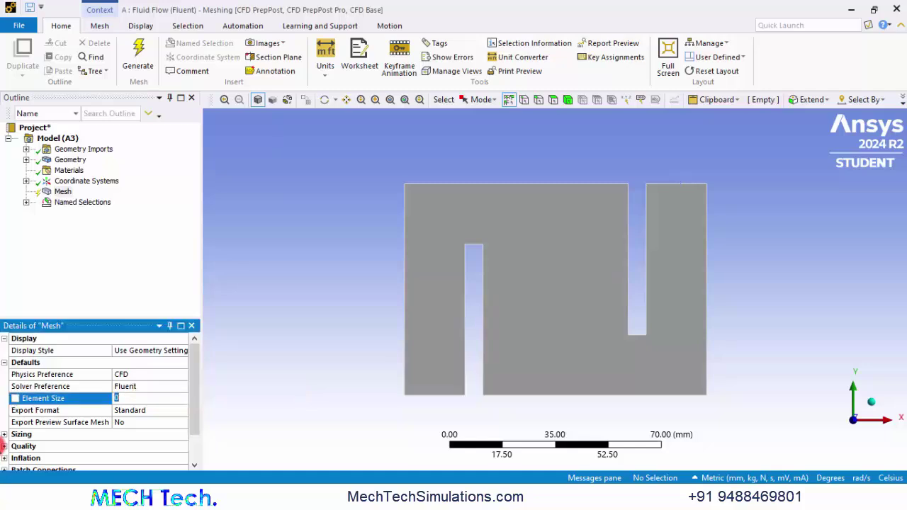
text(40)
key(Return)
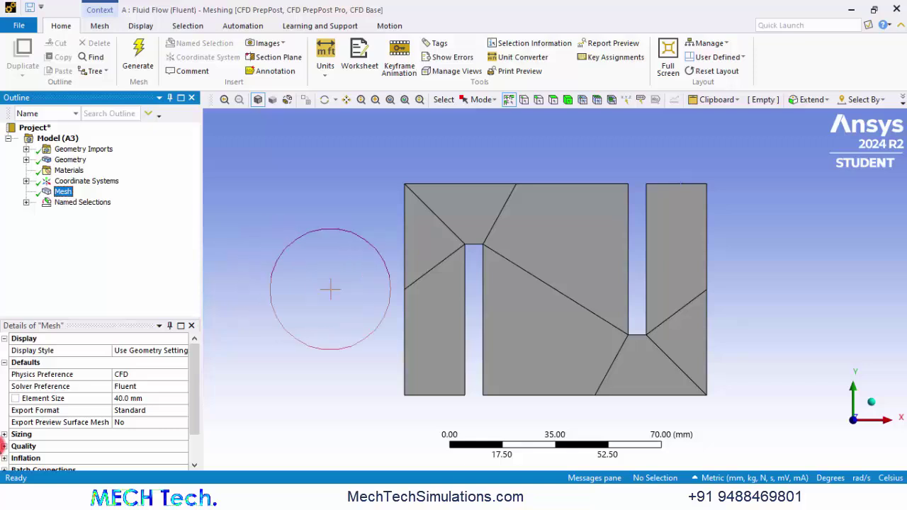
Step: Close the meshing application and update the Mesh component in the Workbench project
click(896, 8)
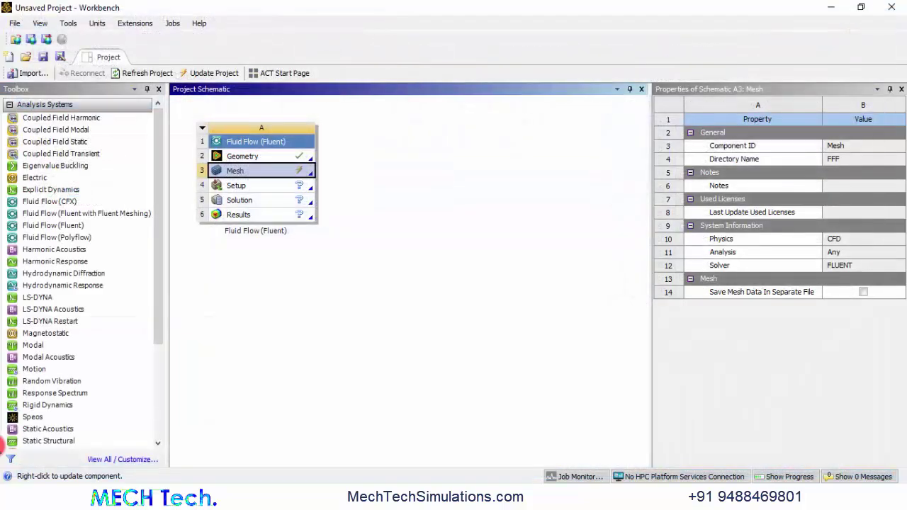
right_click(252, 171)
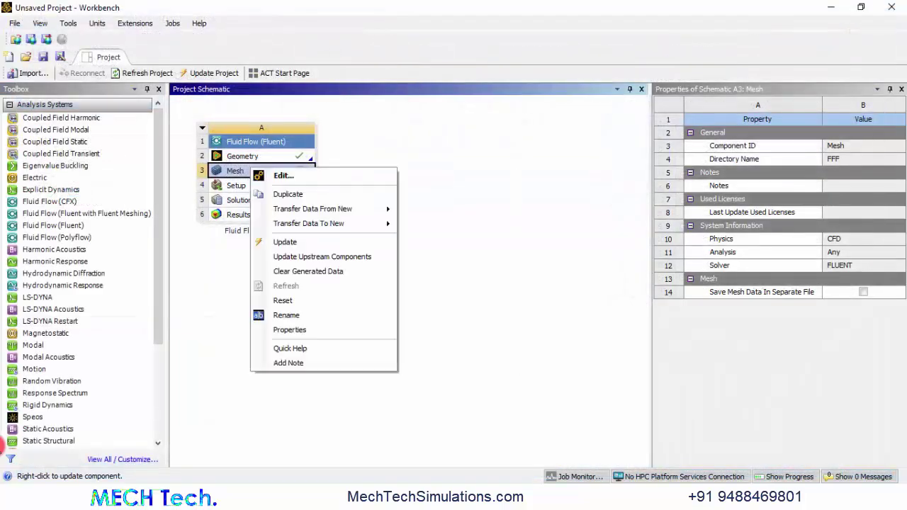
click(277, 241)
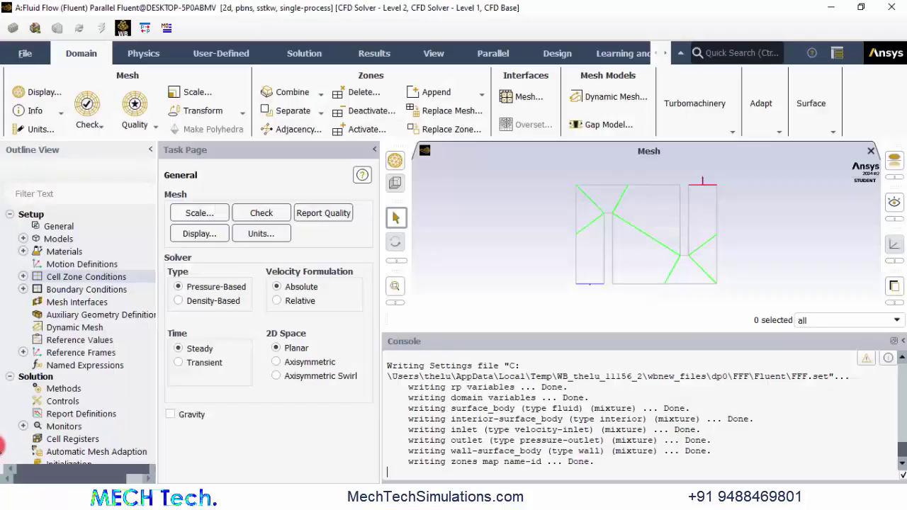
Step: Set the velocity magnitude of the inlet boundary condition to 0.1 m/s and apply it
click(24, 289)
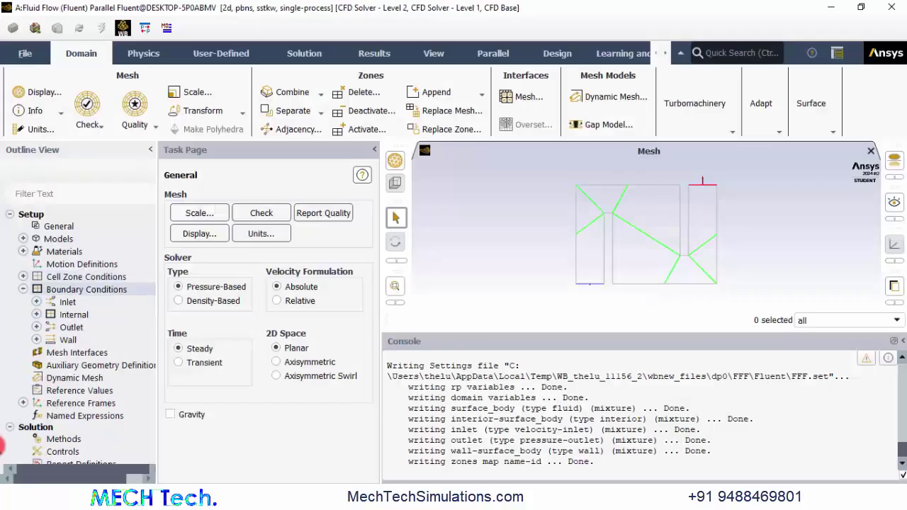
click(36, 302)
click(110, 315)
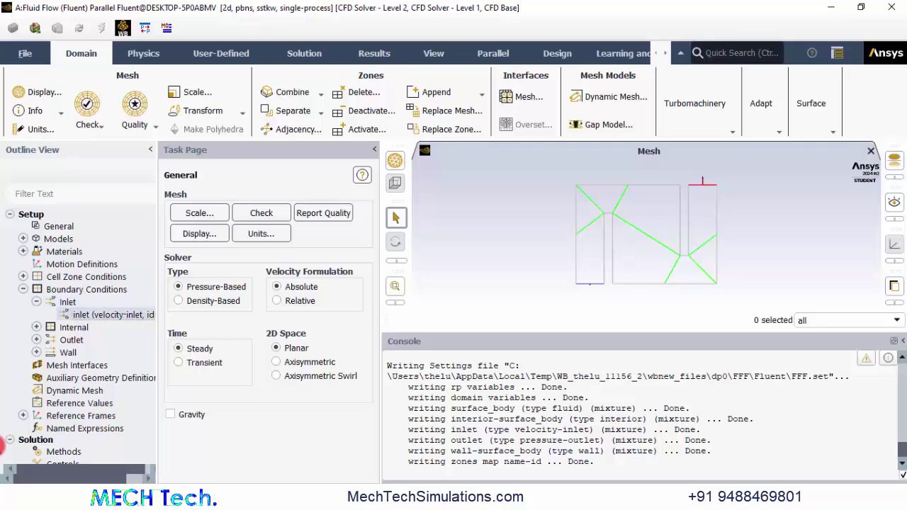
double_click(110, 314)
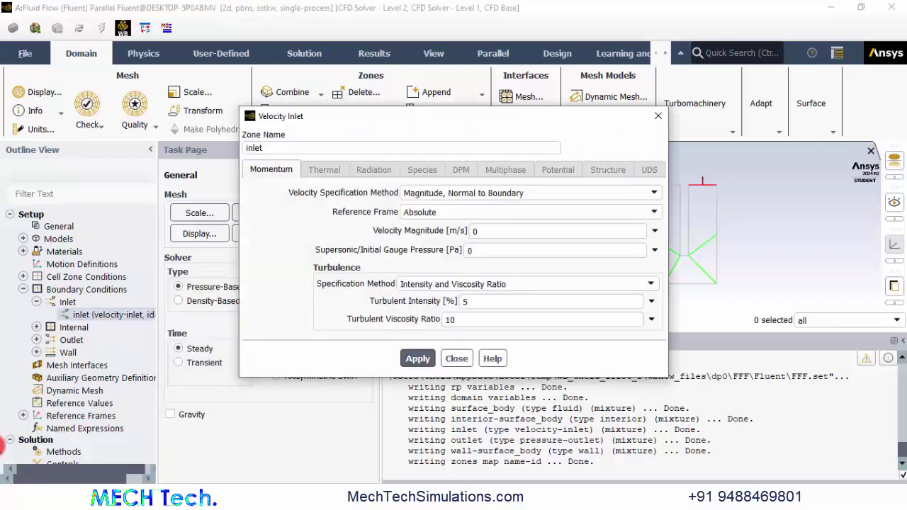
click(479, 231)
text(.1)
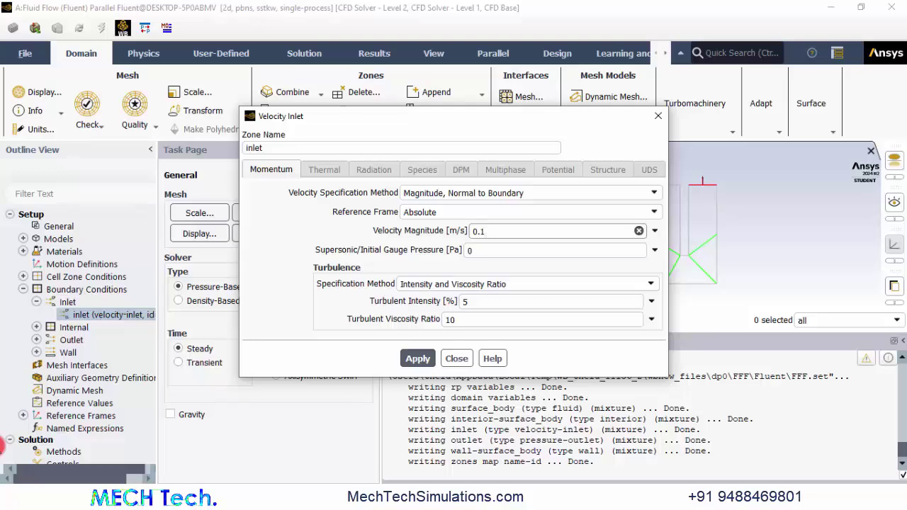
click(417, 358)
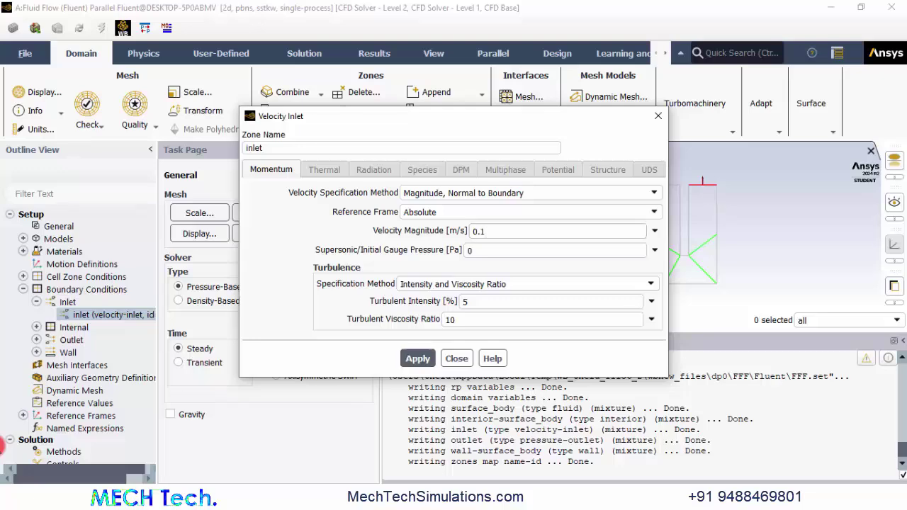
click(456, 358)
Step: Initialize the solution with Hybrid Initialization
scroll(95, 385, down, 1)
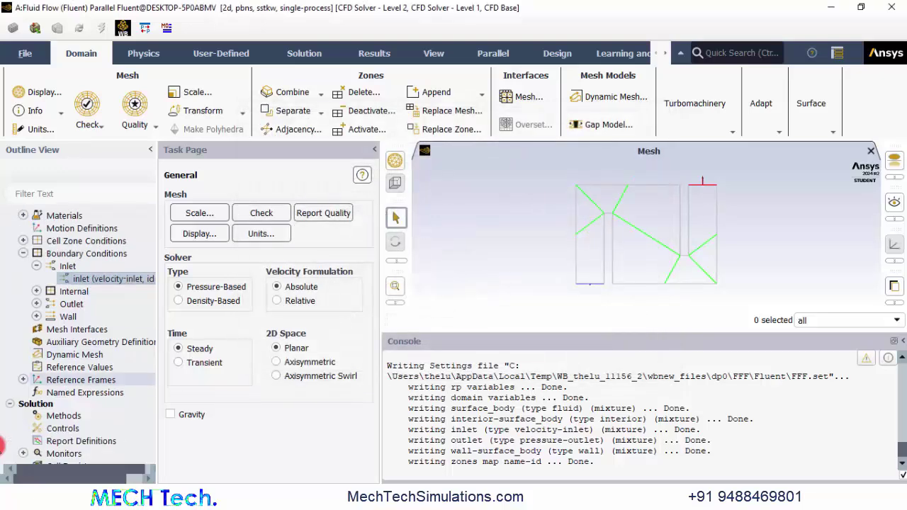
scroll(78, 380, down, 4)
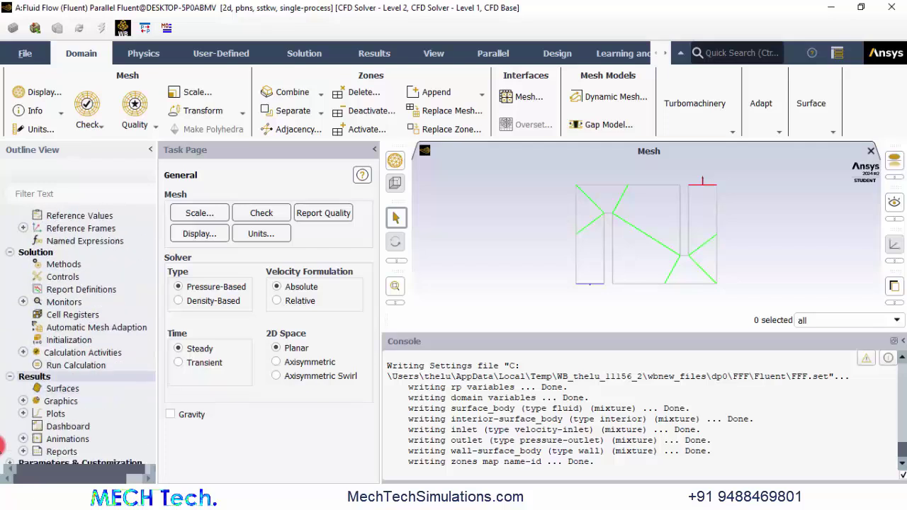
click(68, 340)
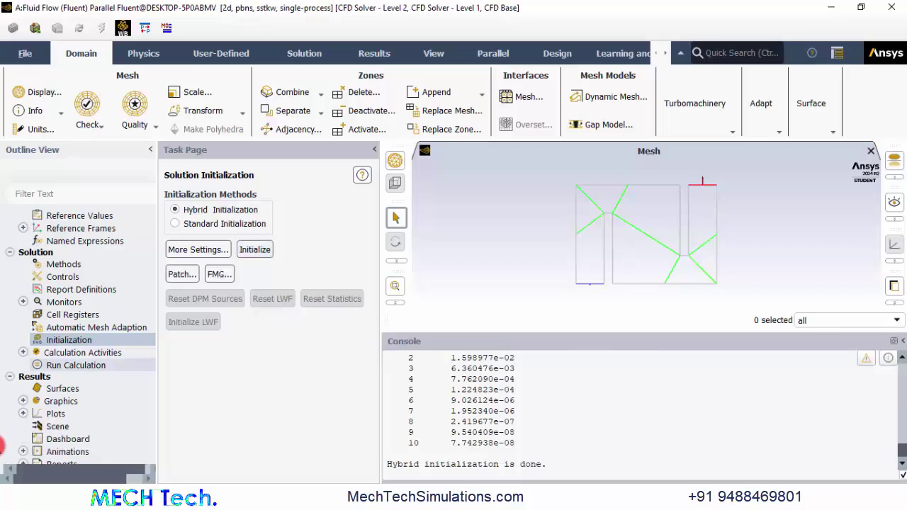
Step: Set the number of iterations to 500, run the calculation and check the convergence iteration in the console
click(75, 365)
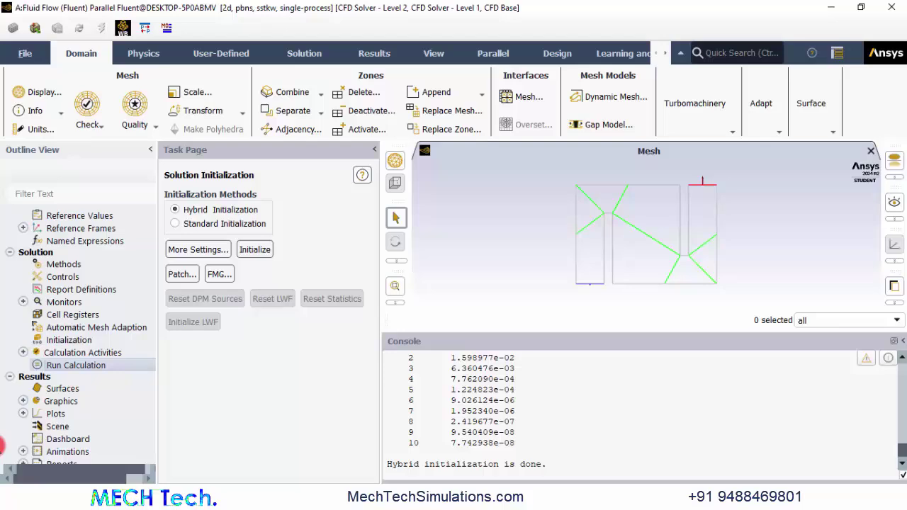
double_click(222, 353)
text(500)
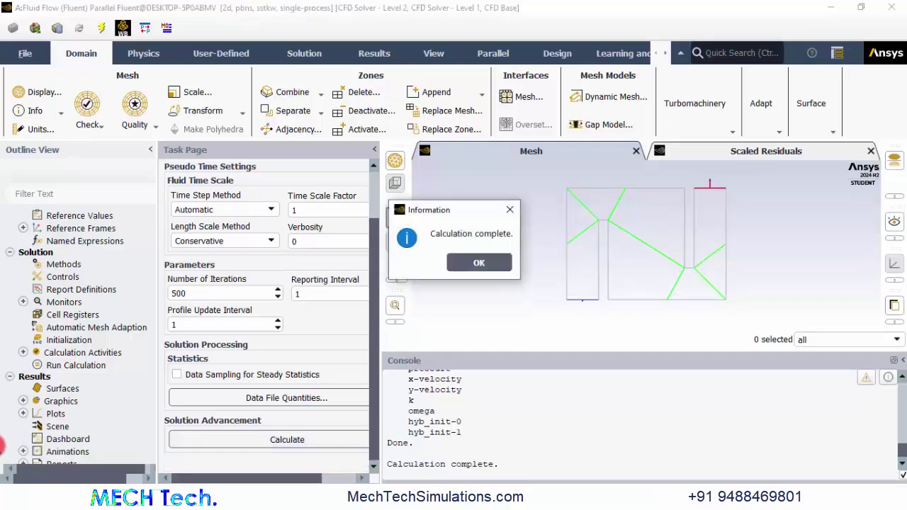
key(Return)
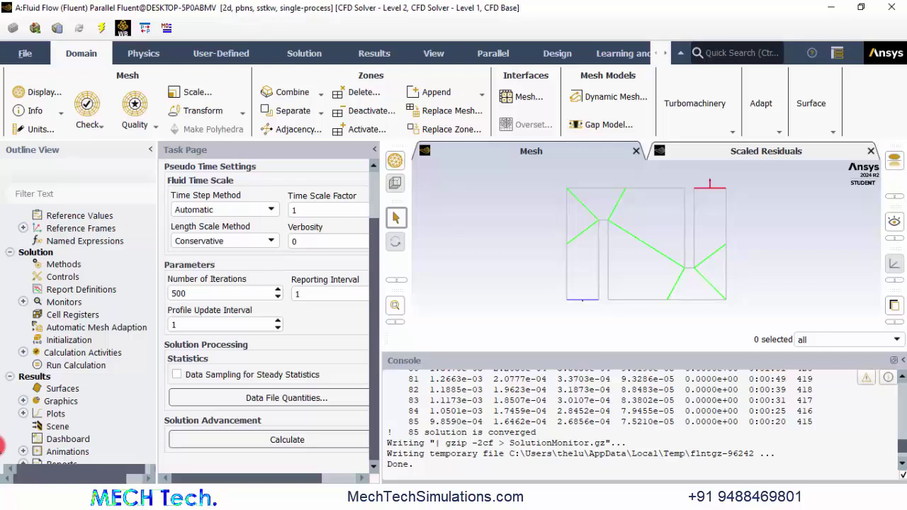
drag(421, 433, 408, 432)
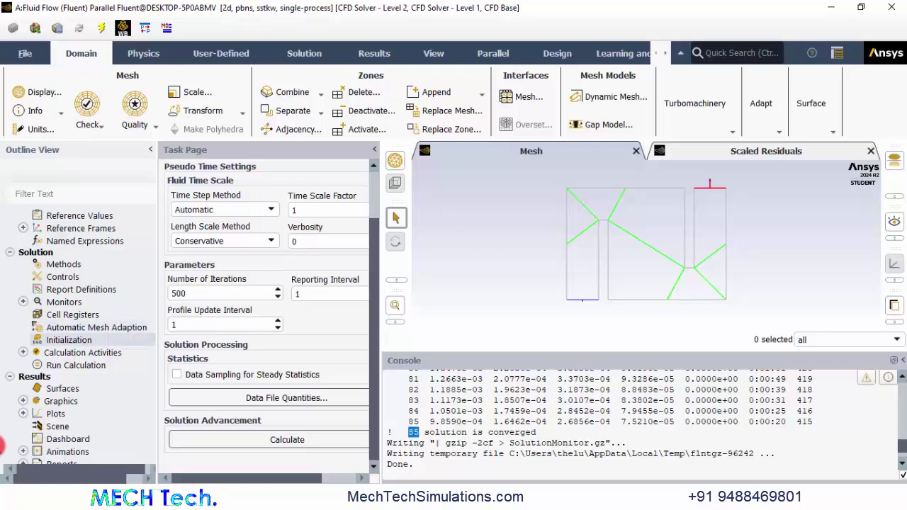
Step: Create a filled contour plot named contour-1 of static pressure and display it
scroll(71, 363, down, 1)
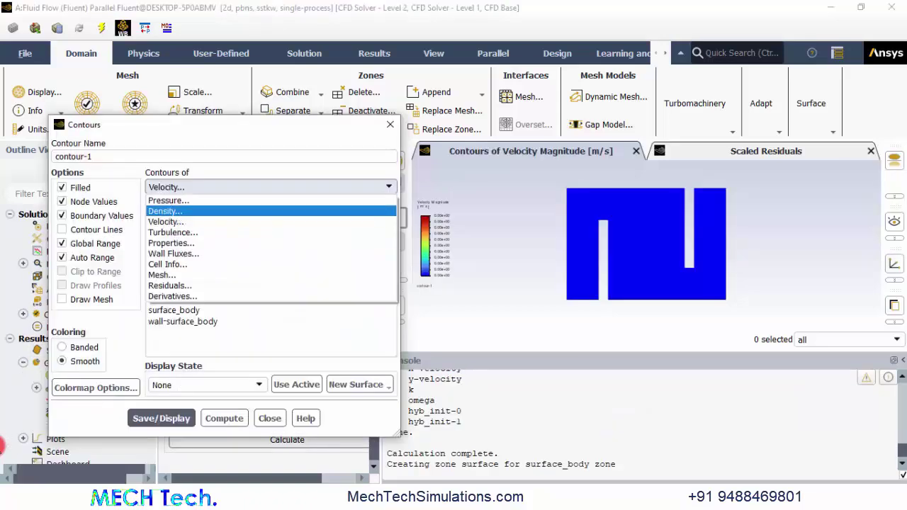
click(172, 198)
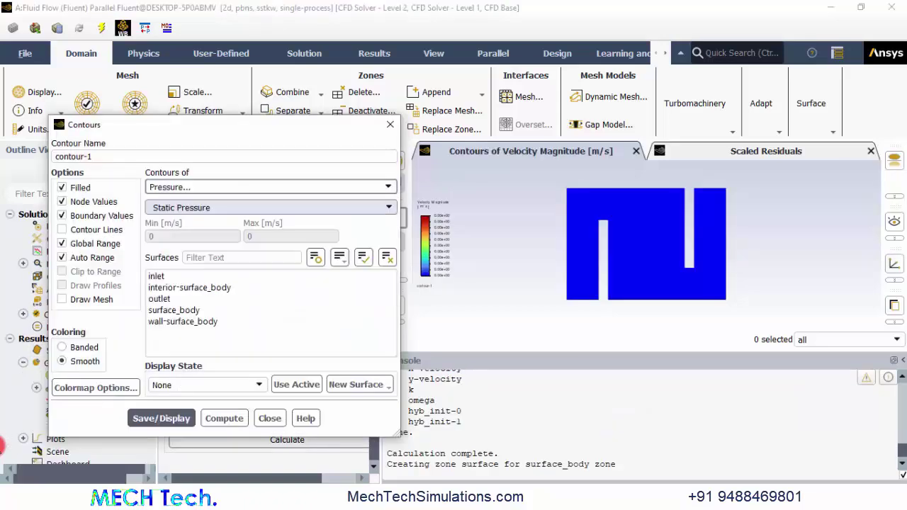
click(161, 418)
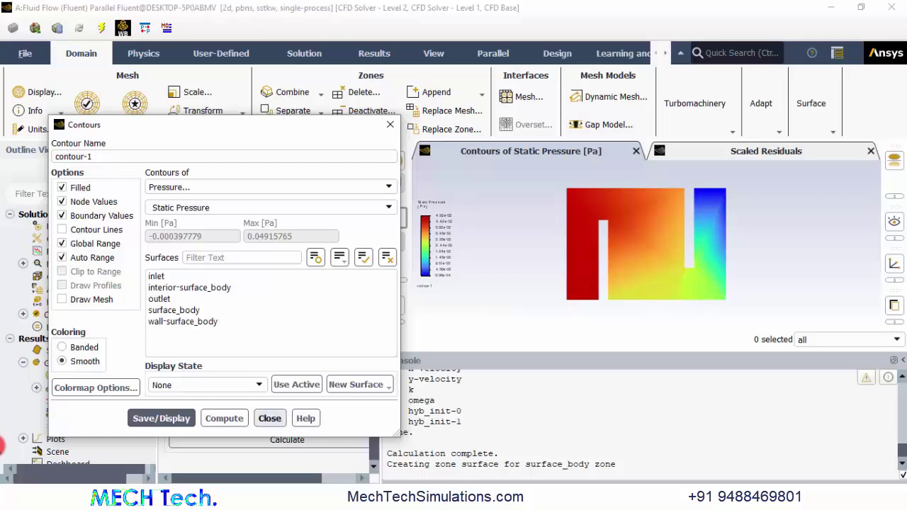
click(269, 418)
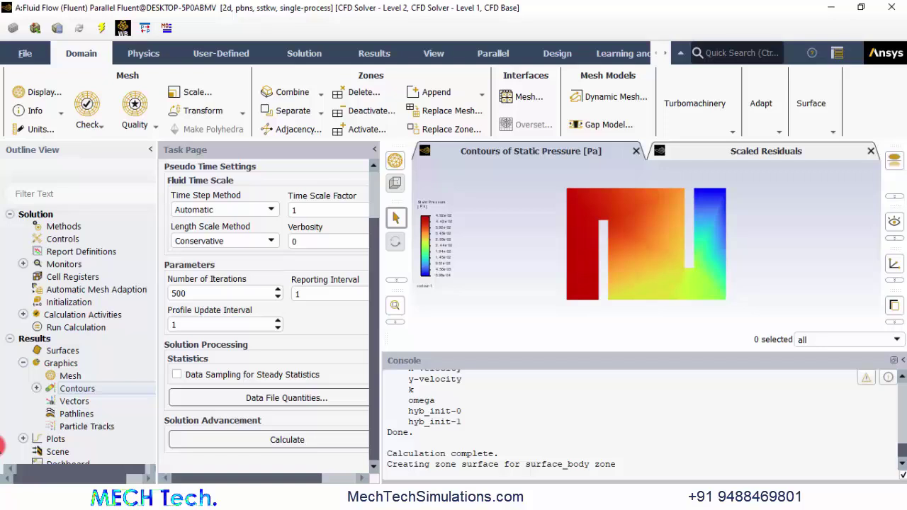
scroll(3, 445, down, 4)
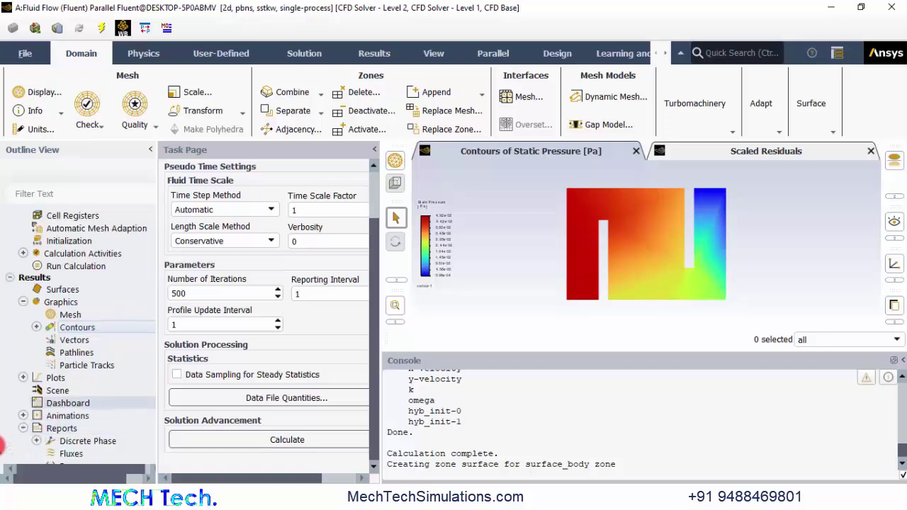
click(70, 391)
double_click(71, 390)
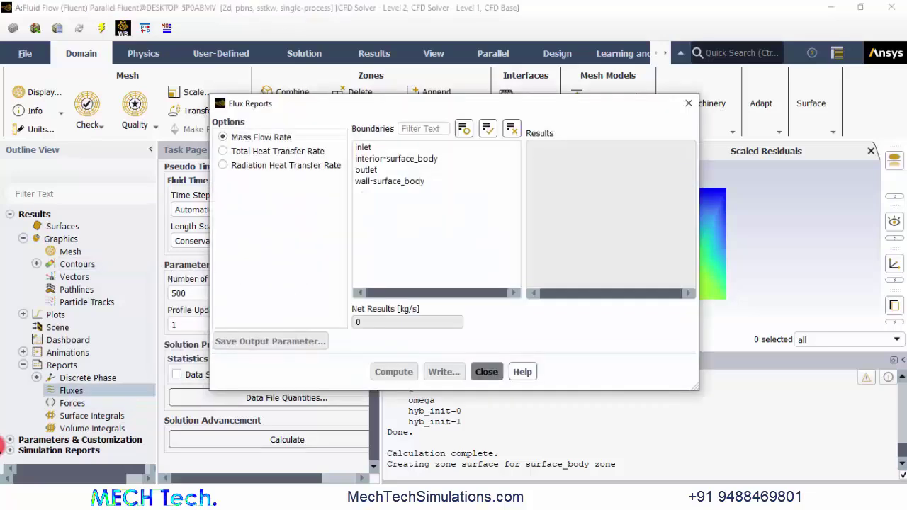
click(486, 372)
Step: Open the Surface Integrals report and set its report type to Facet Average
key(Down)
key(Down)
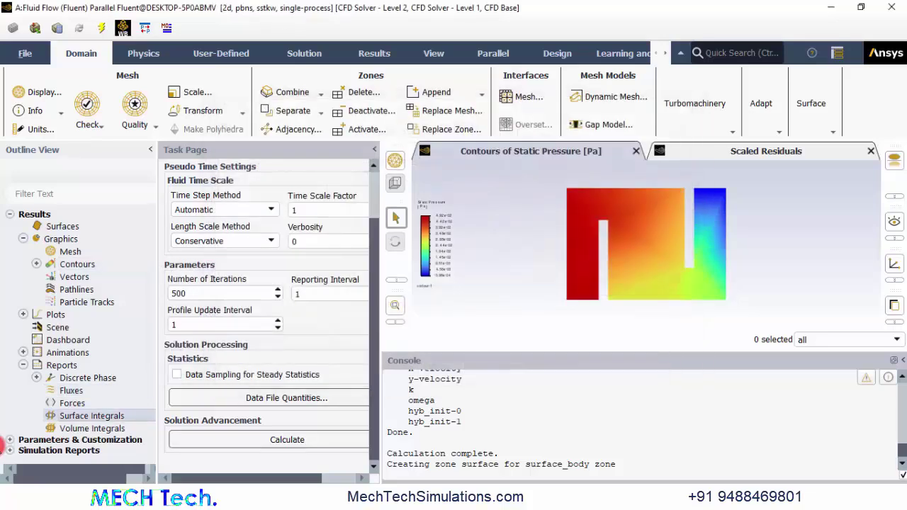
key(Return)
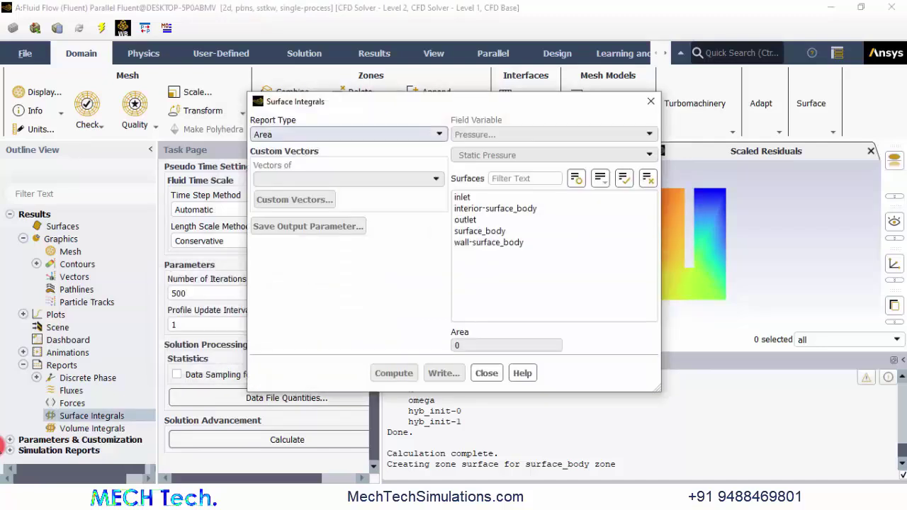
key(alt+Down)
key(Down)
key(Down)
key(Down)
key(Down)
key(Down)
key(Down)
key(Down)
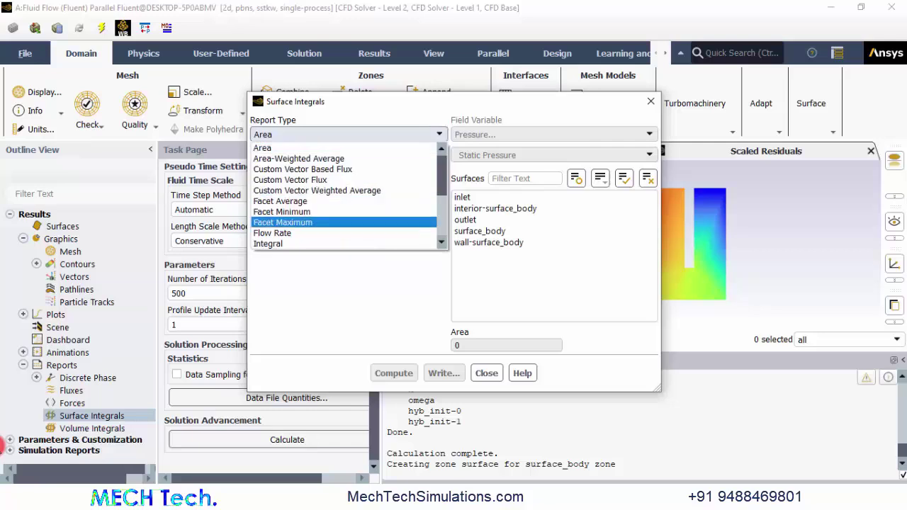
key(Up)
key(Up)
key(Return)
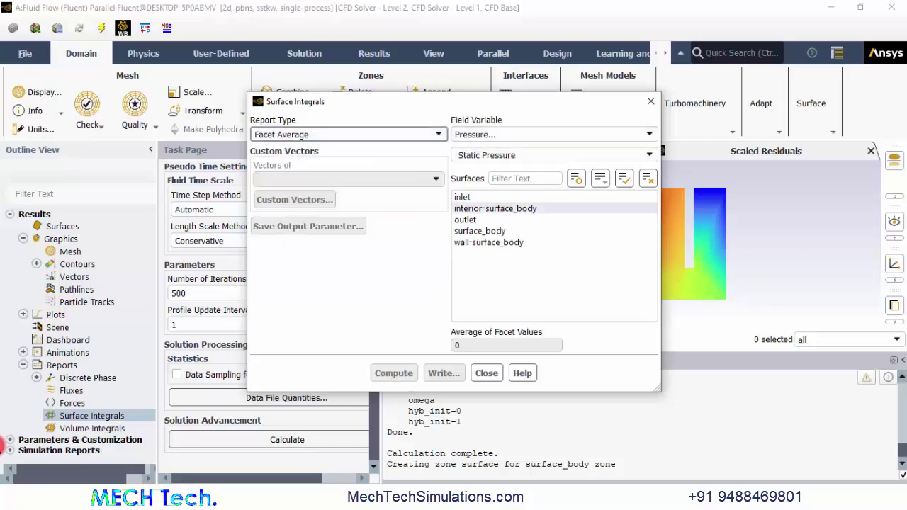
Step: Compute the facet average of static pressure on the inlet surface and select the computed value in the console
click(462, 197)
click(394, 373)
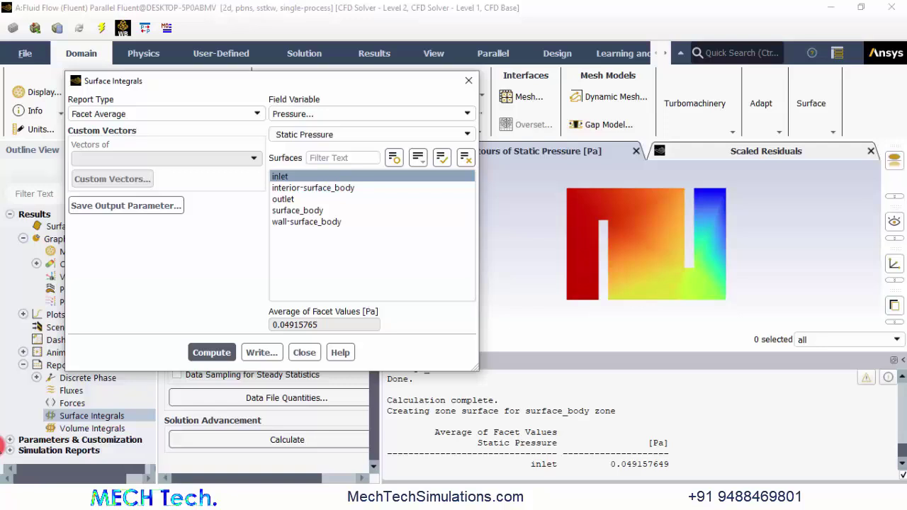
drag(621, 465, 669, 465)
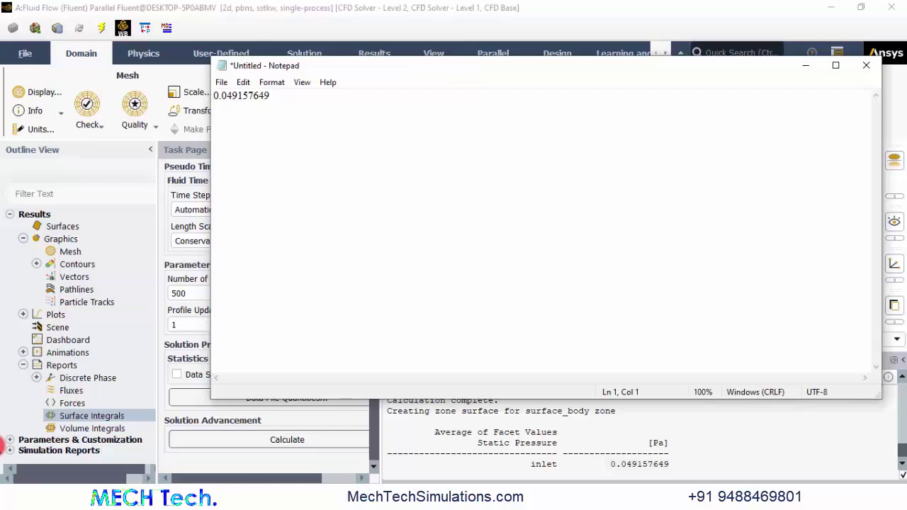
Step: In Notepad, insert 40 and a tab before the pasted inlet pressure, and start a new line below it
text(40)
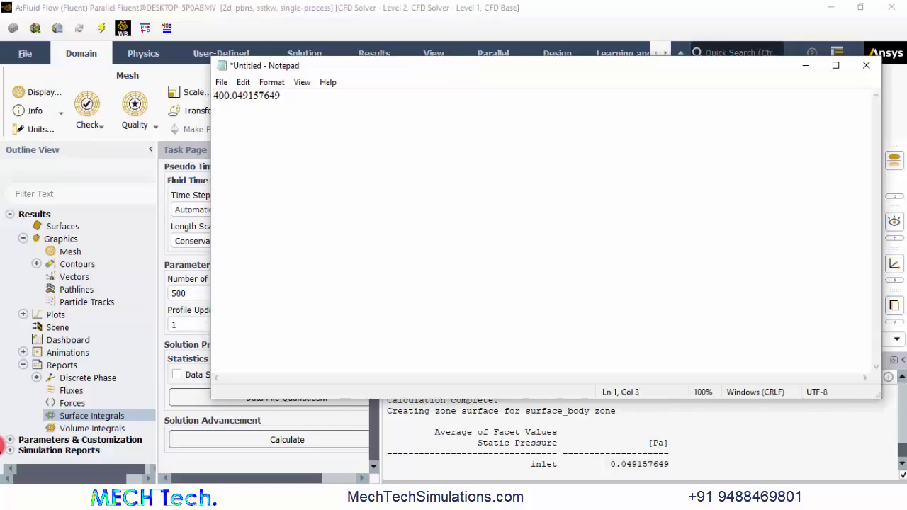
key(Tab)
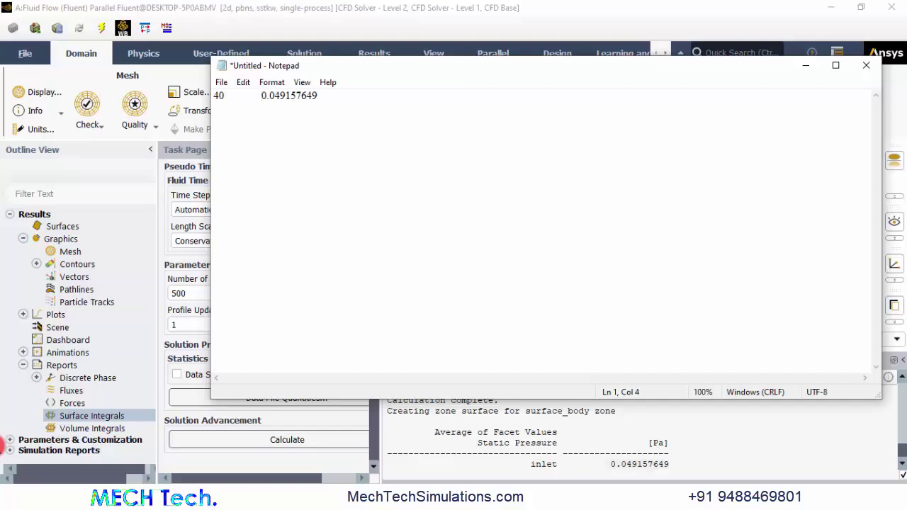
key(End)
key(Return)
Step: Switch to the meshing application, set the mesh element size to 20 mm and generate the mesh
key(alt+Tab)
double_click(637, 465)
key(alt+Tab)
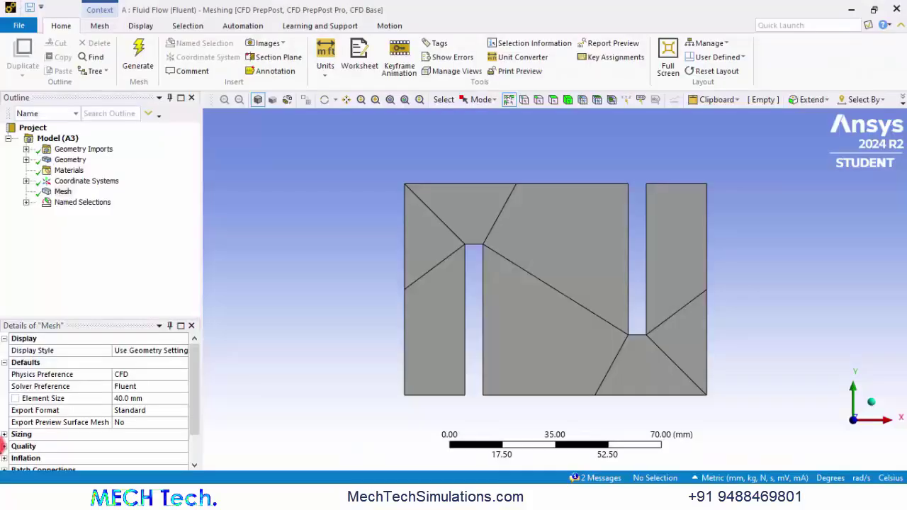
click(150, 398)
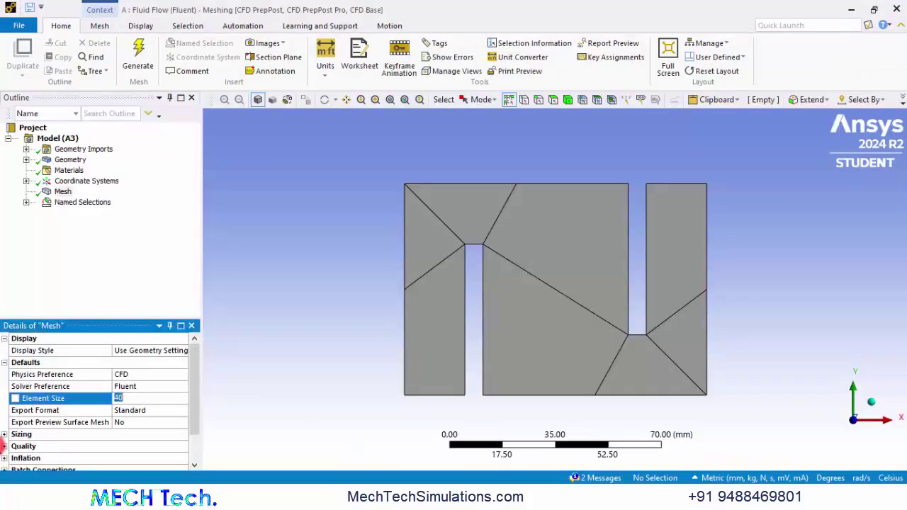
text(20)
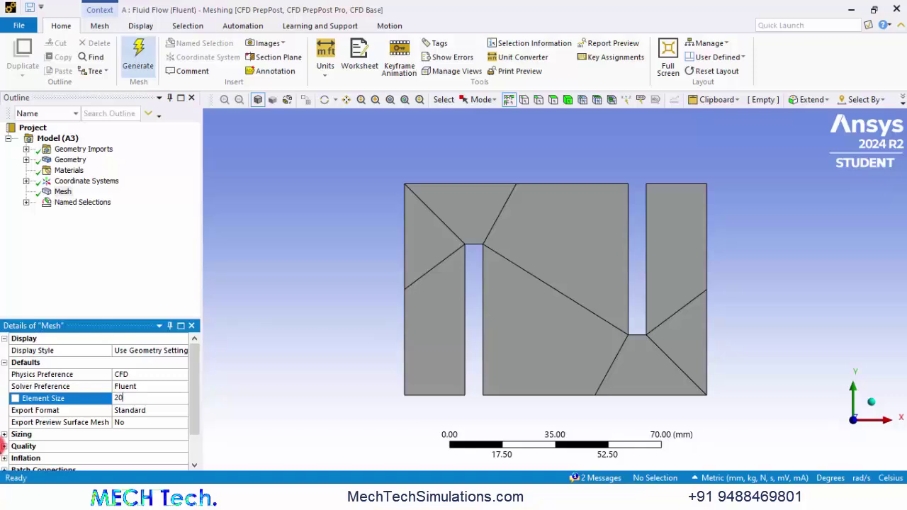
click(138, 57)
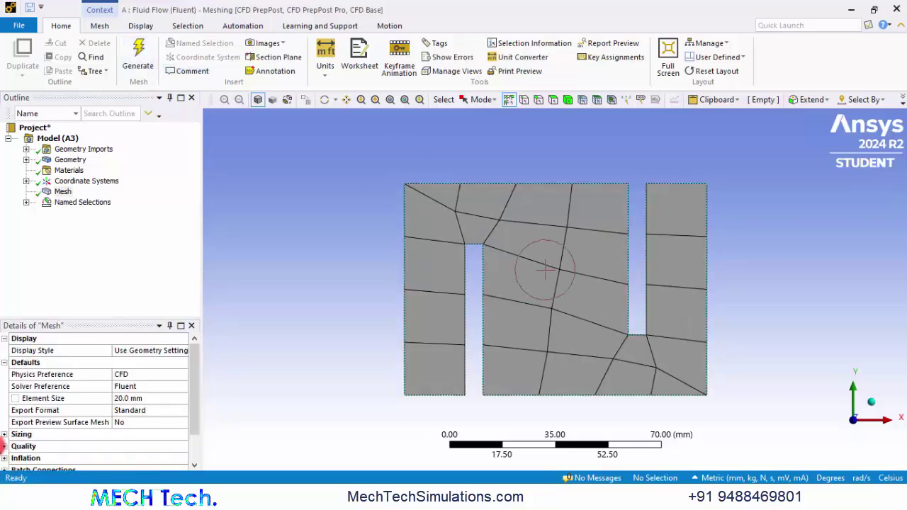
Step: Switch to Workbench and update the Setup component with the regenerated mesh
key(alt+Tab)
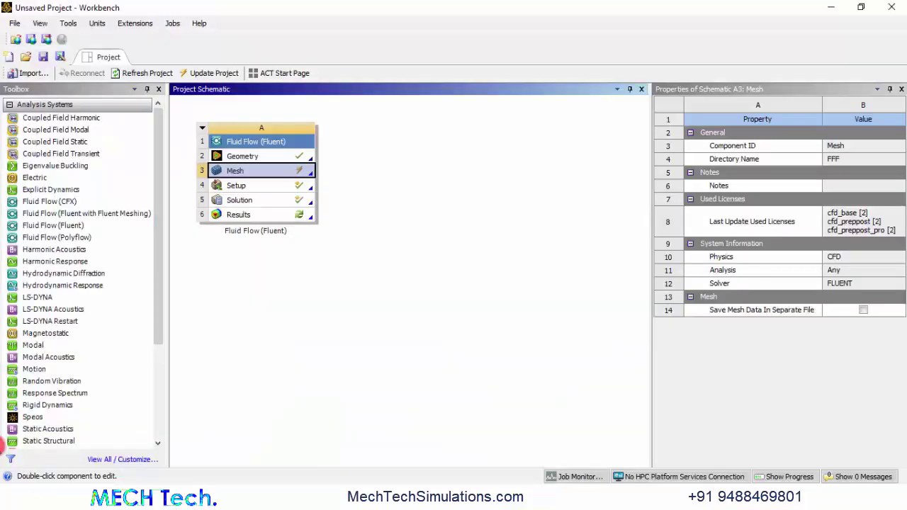
key(Down)
key(Down)
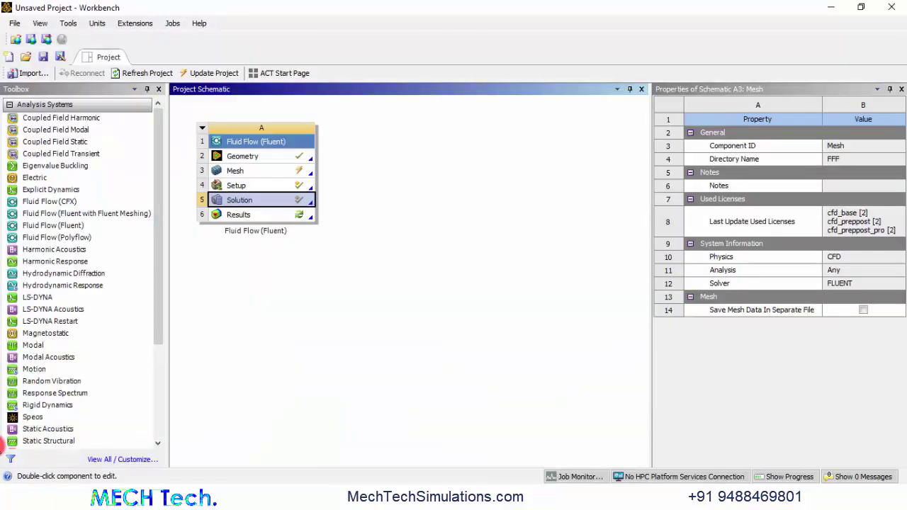
right_click(260, 186)
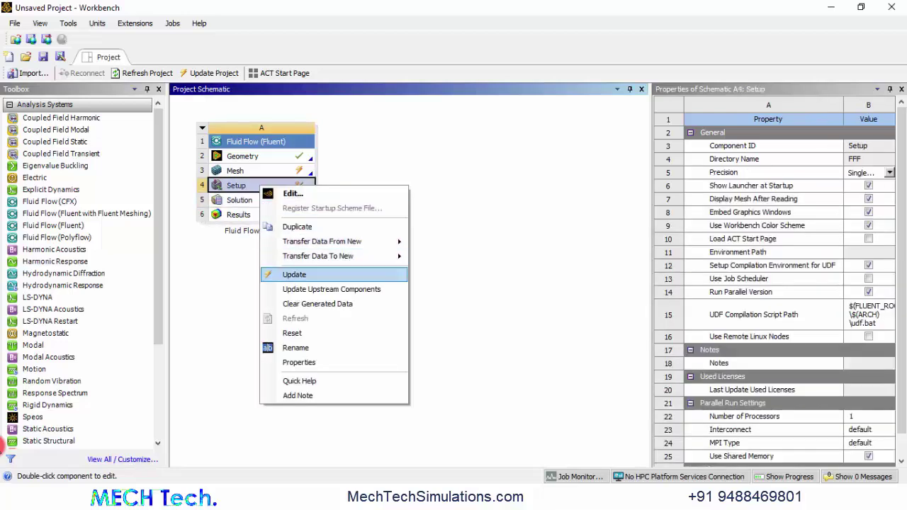
key(Return)
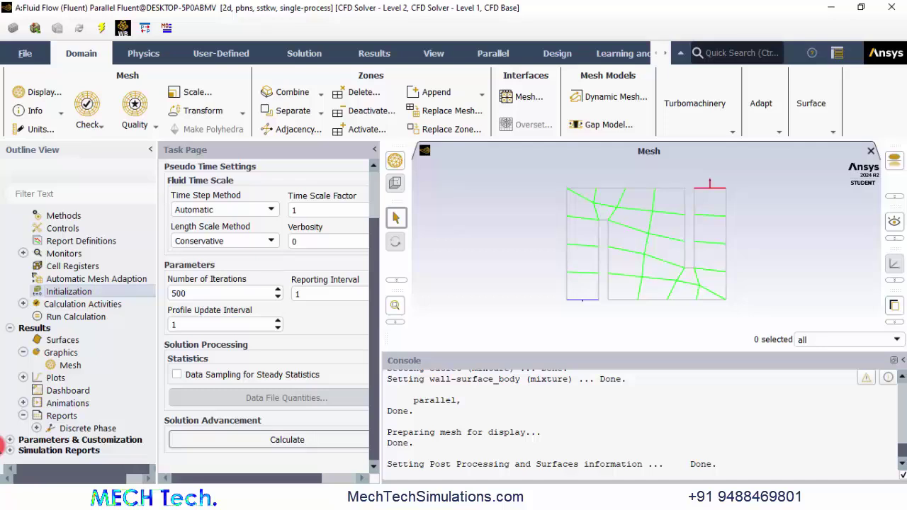
Step: Reinitialize the solution in Fluent and run the 500-iteration calculation on the 20 mm mesh
click(69, 291)
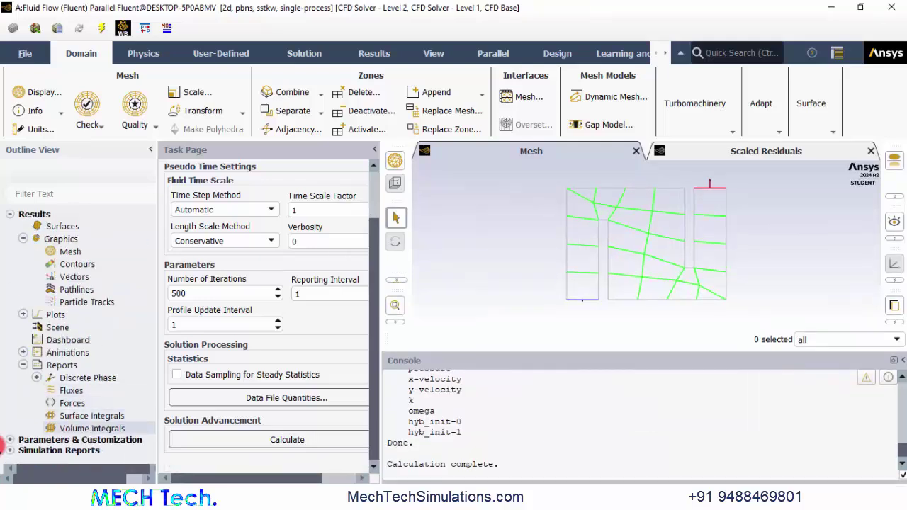
Step: Compute the facet average of static pressure on the inlet surface and copy the resulting value from the console
double_click(91, 416)
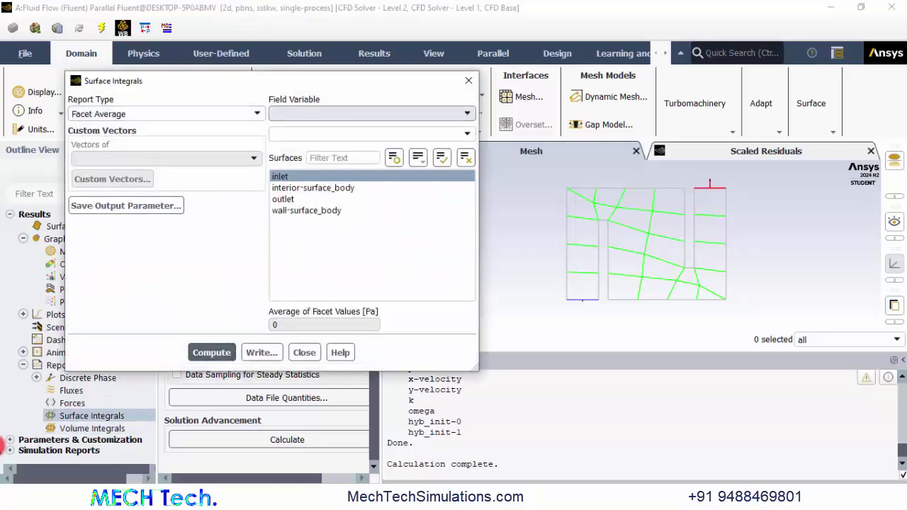
click(372, 114)
click(292, 126)
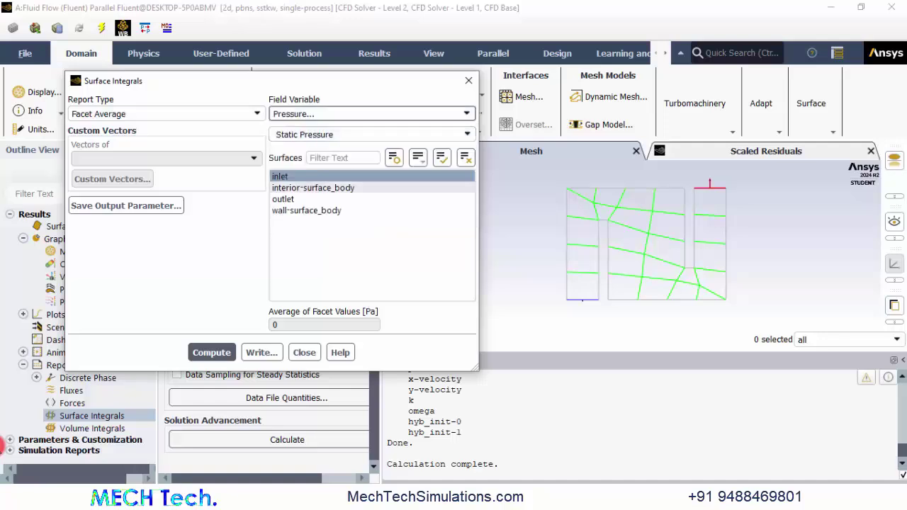
click(211, 352)
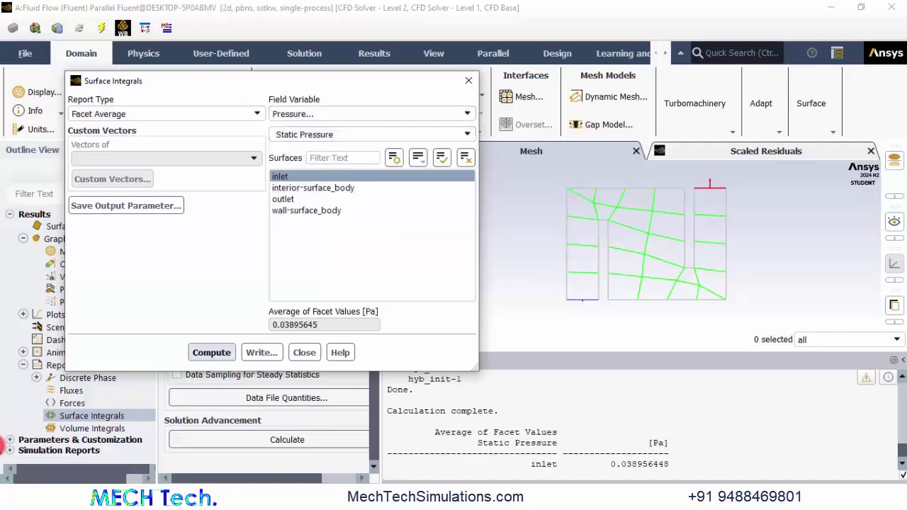
drag(611, 464, 670, 464)
right_click(656, 464)
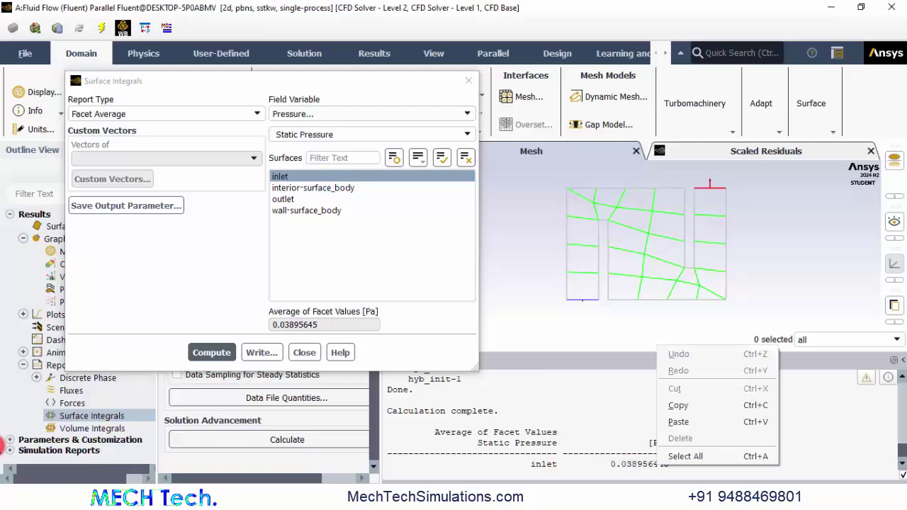
click(678, 405)
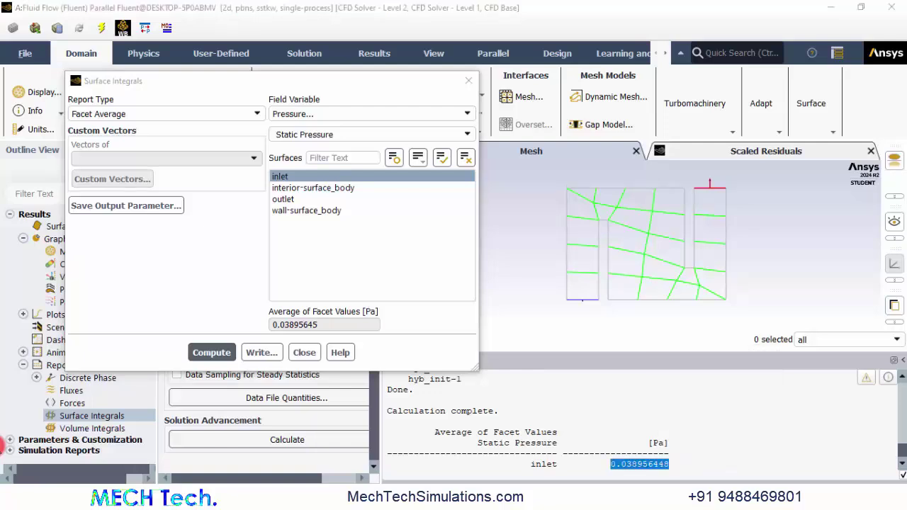
Step: Switch to Notepad and enter 20, a tab and the copied inlet pressure on the second line
key(alt+Tab)
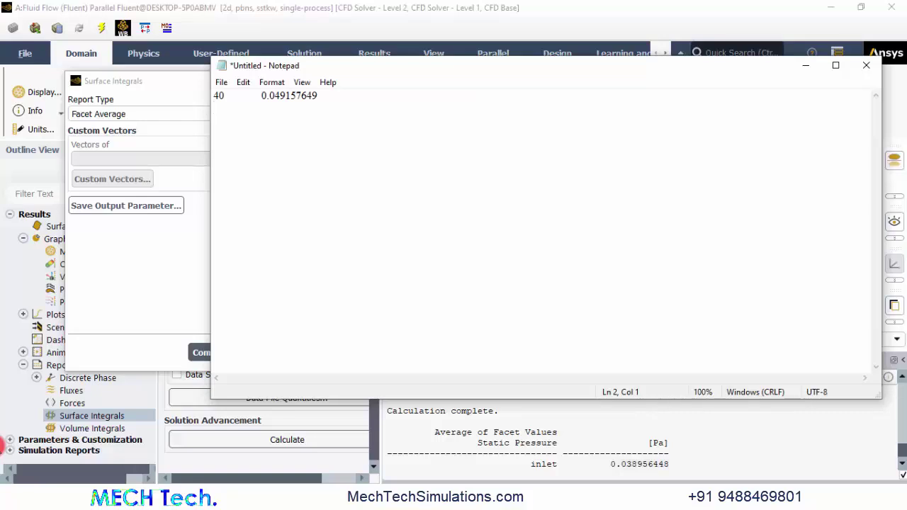
text(20)
key(Tab)
key(ctrl+v)
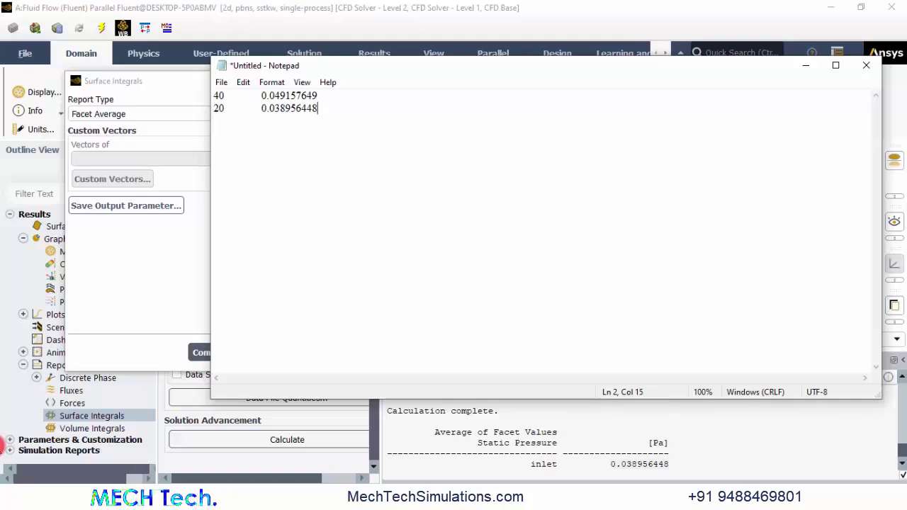
Step: List the element sizes 10, 5, 2 and 1 on separate lines below the 20 row and minimize Notepad
click(219, 95)
click(219, 108)
click(317, 107)
key(Return)
text(10)
key(Return)
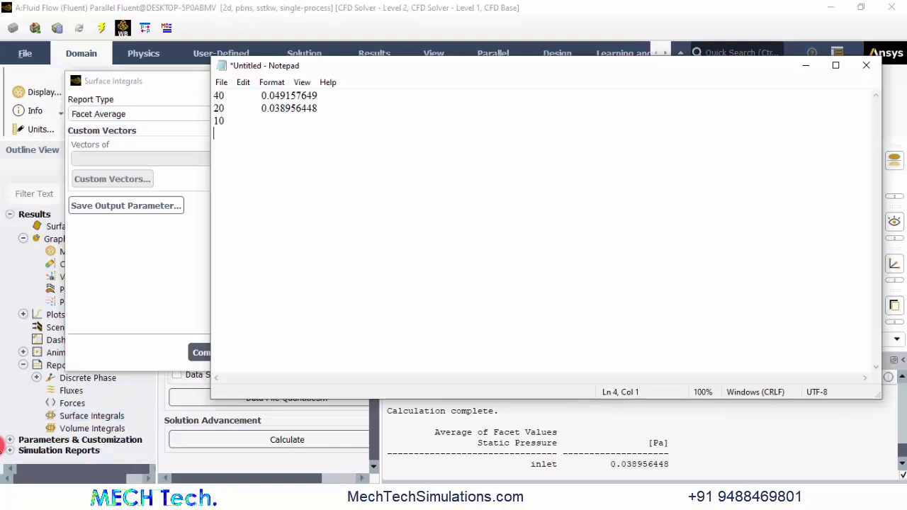
text(5)
key(Return)
text(2)
key(Return)
text(1)
click(806, 65)
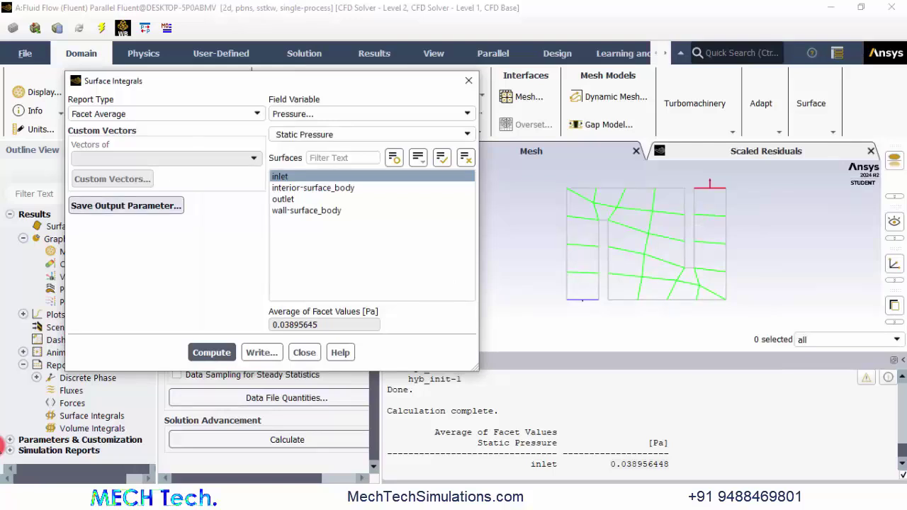
Step: Save the inlet static pressure average as a new output parameter named Pressure Drop and close the Surface Integrals dialog
click(126, 205)
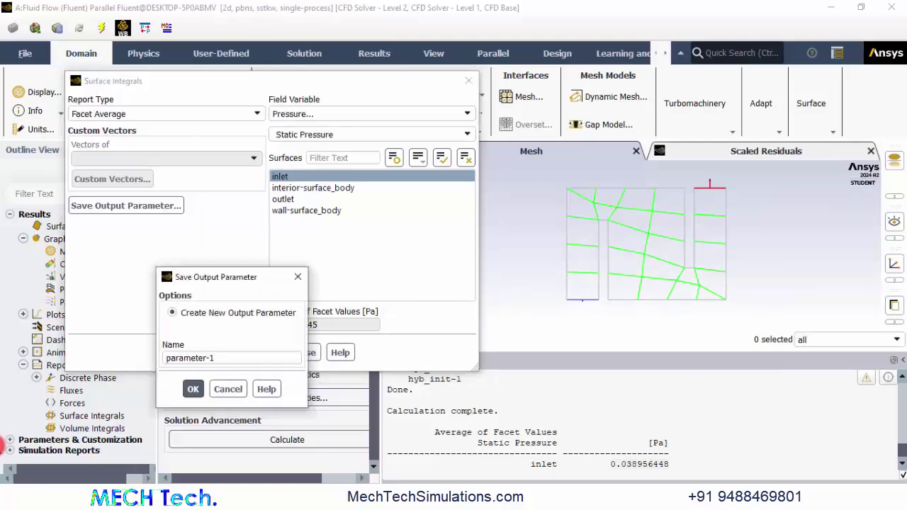
triple_click(190, 357)
text(P)
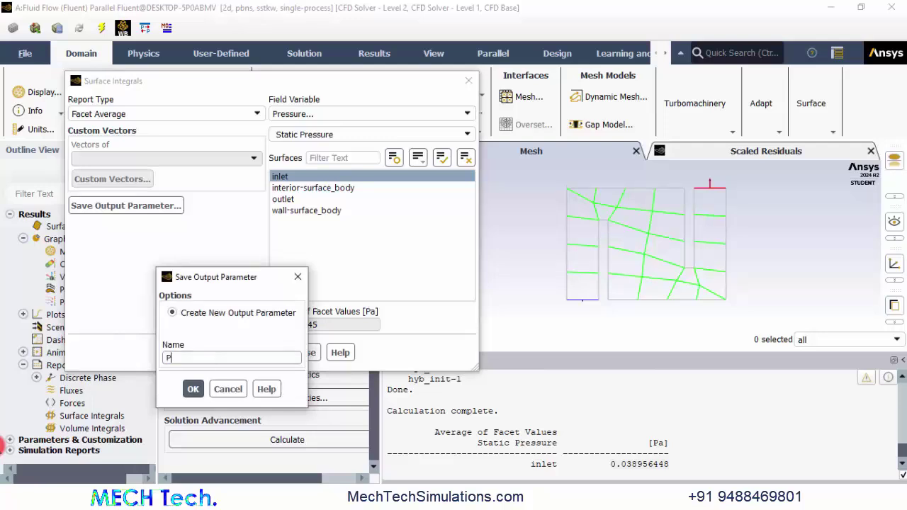
text(ressure)
text(Drop)
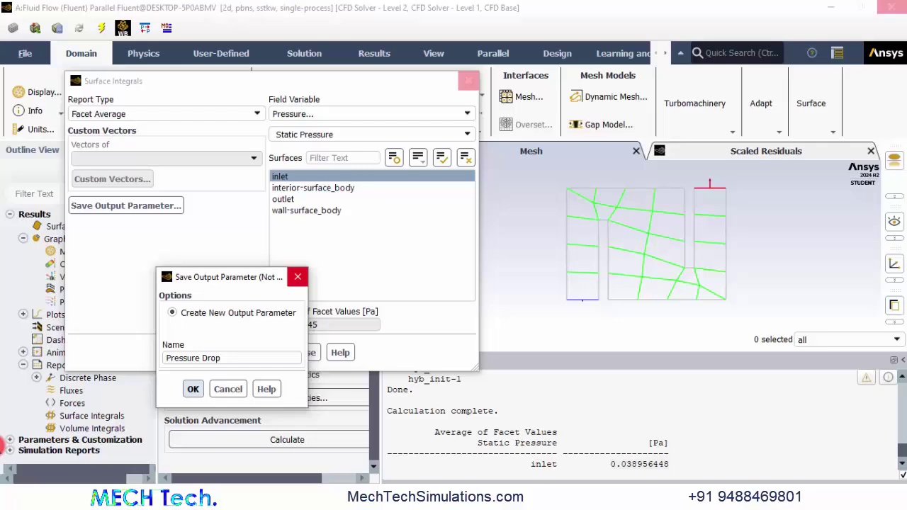
key(Return)
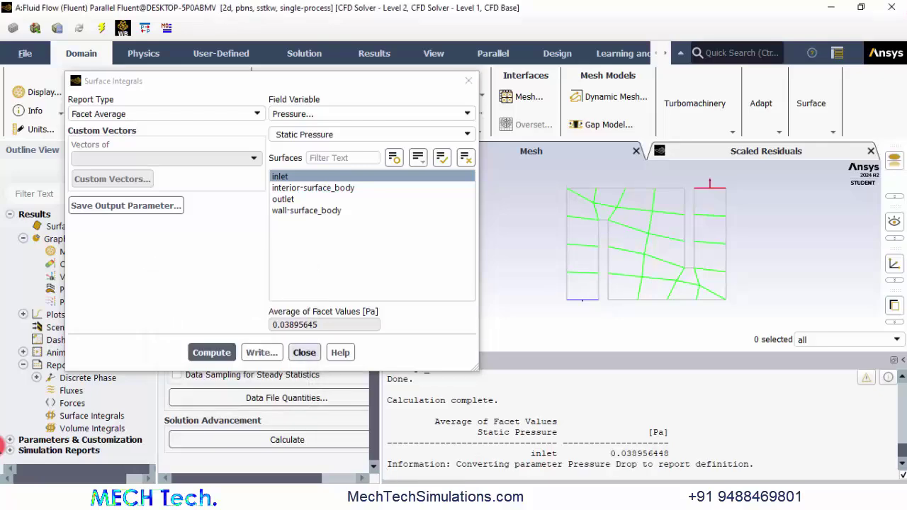
click(304, 352)
Step: Exit Fluent and confirm closing the session
click(891, 7)
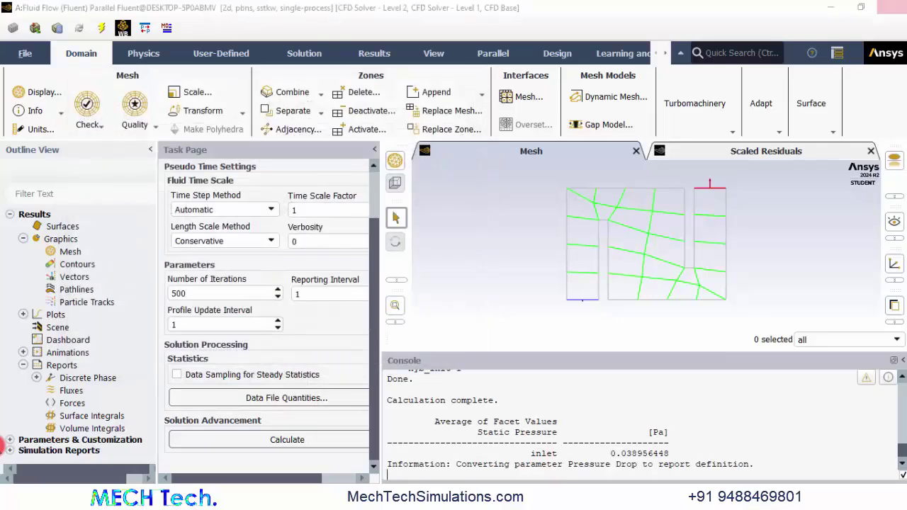
click(891, 7)
click(526, 264)
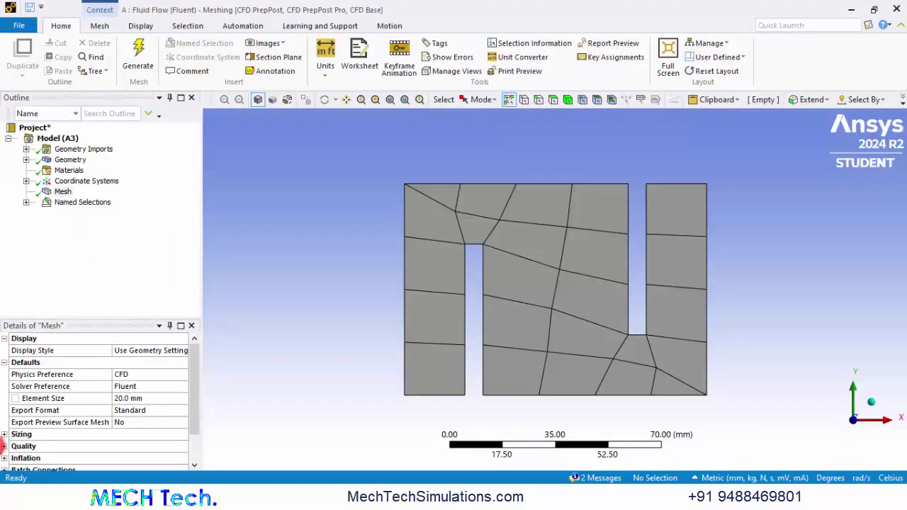
Step: Make the mesh Element Size an input parameter in the meshing application, and open the Parameter Set in Workbench
click(253, 436)
click(15, 398)
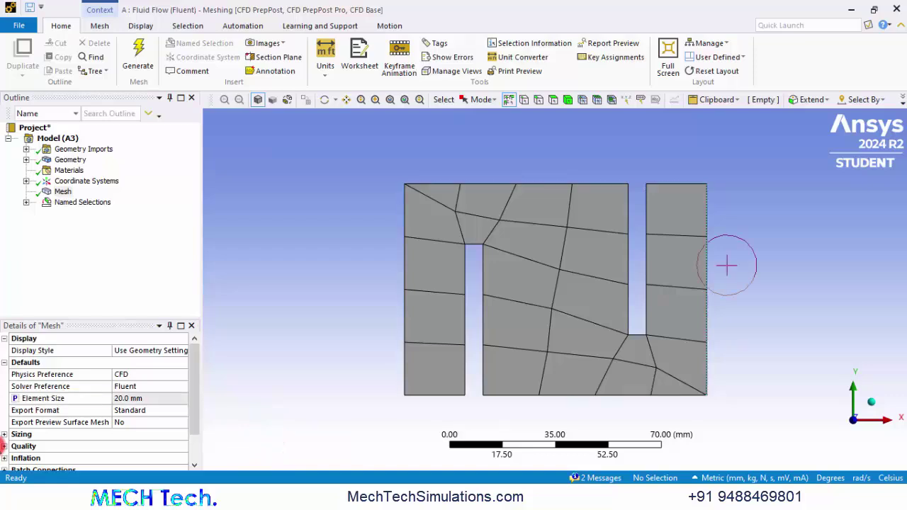
click(896, 9)
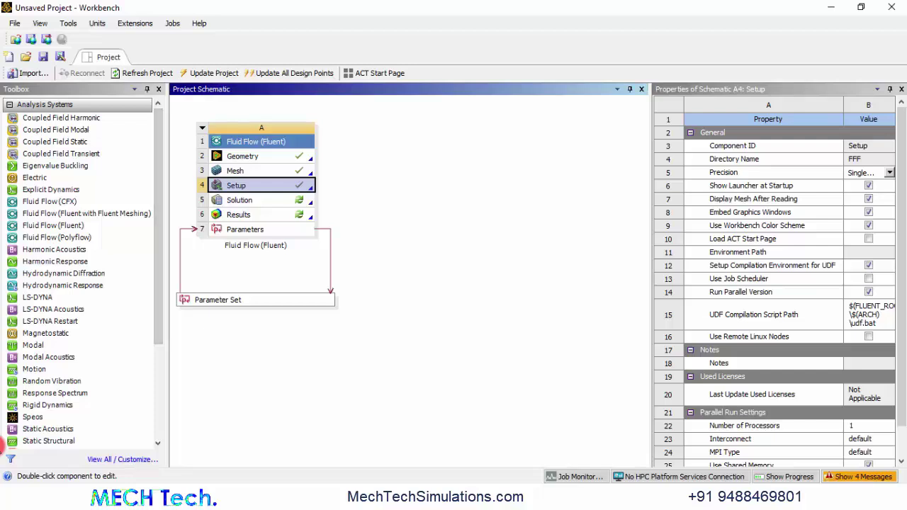
double_click(255, 300)
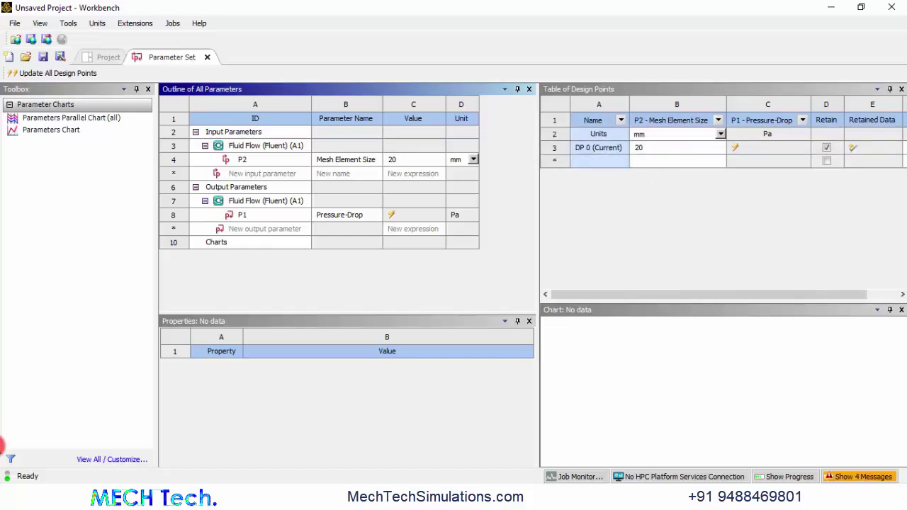
Step: Review the element sizes 10, 5, 2 and 1 listed in Notepad and return to the Workbench parameter set
key(alt+Tab)
double_click(220, 121)
double_click(216, 134)
key(Down)
key(End)
key(shift+Home)
key(Down)
key(End)
key(shift+Home)
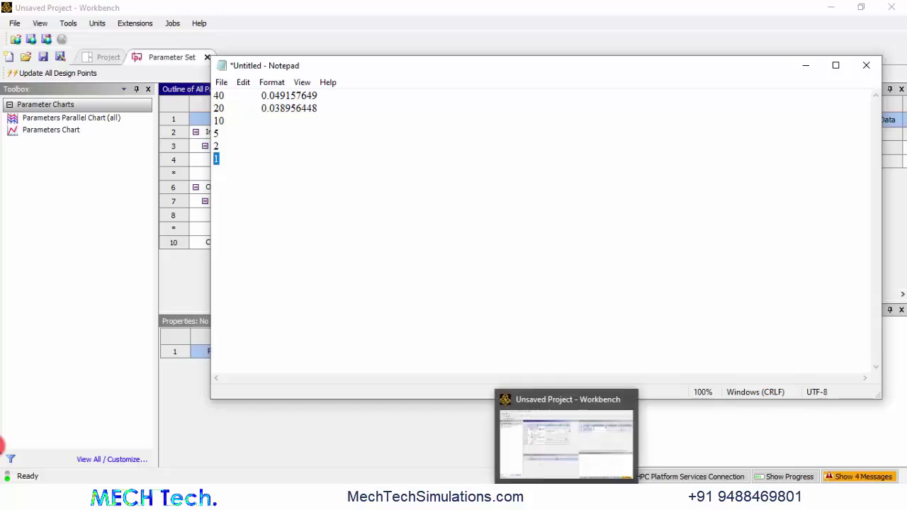
click(567, 443)
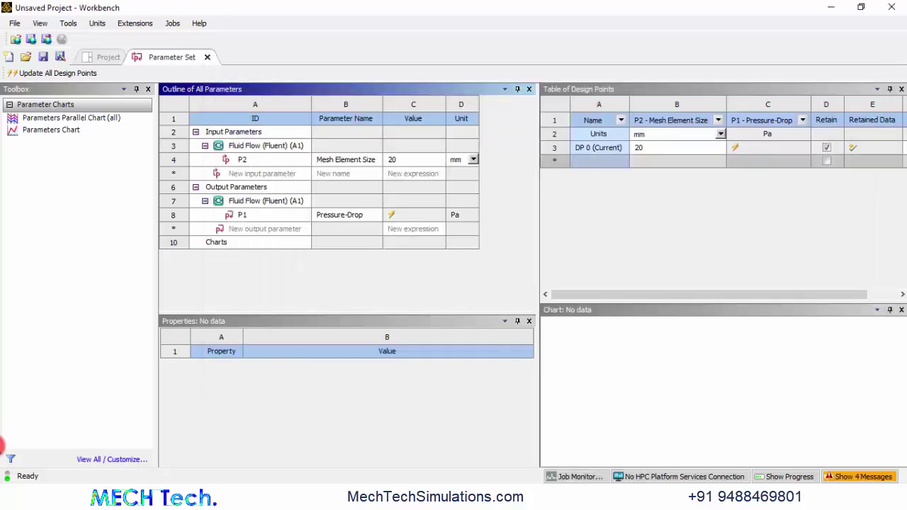
Step: Add design points with mesh element sizes of 10, 5, 2 and 1 mm and update all design points
click(677, 161)
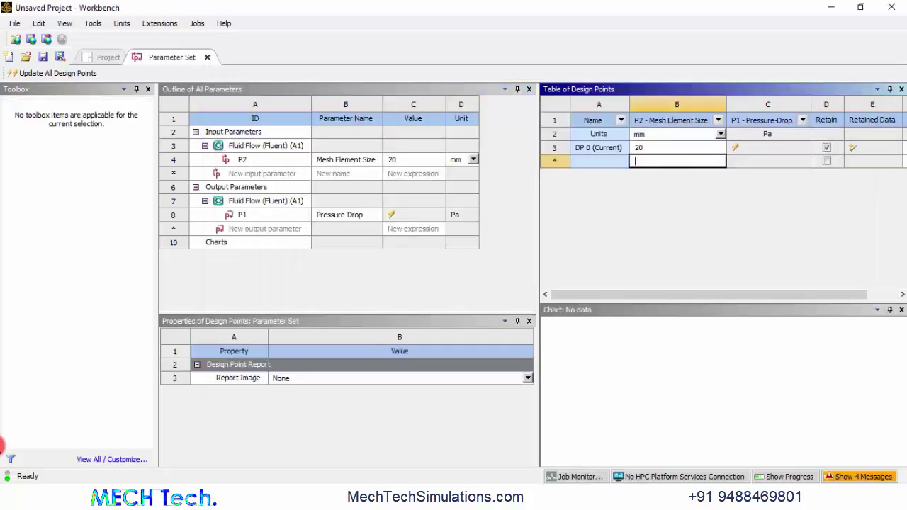
text(10)
key(Return)
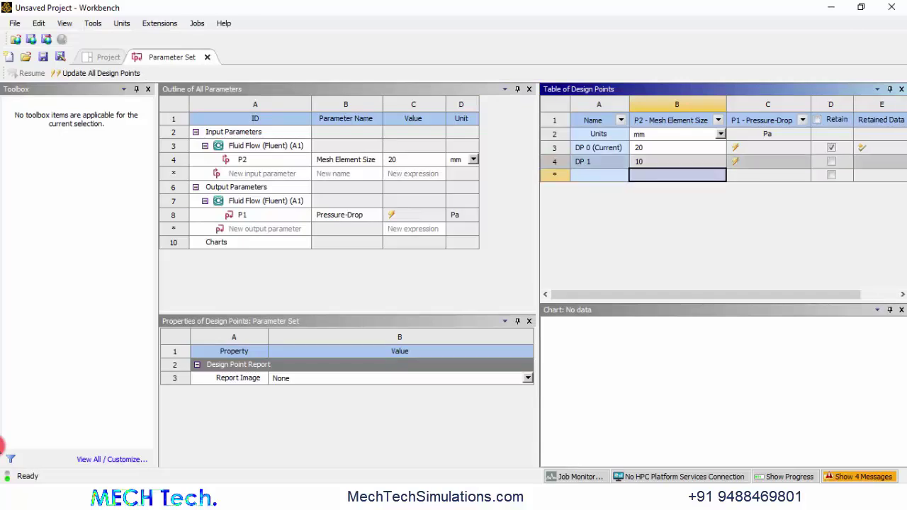
text(5)
key(Return)
text(2)
key(Return)
text(1)
key(Return)
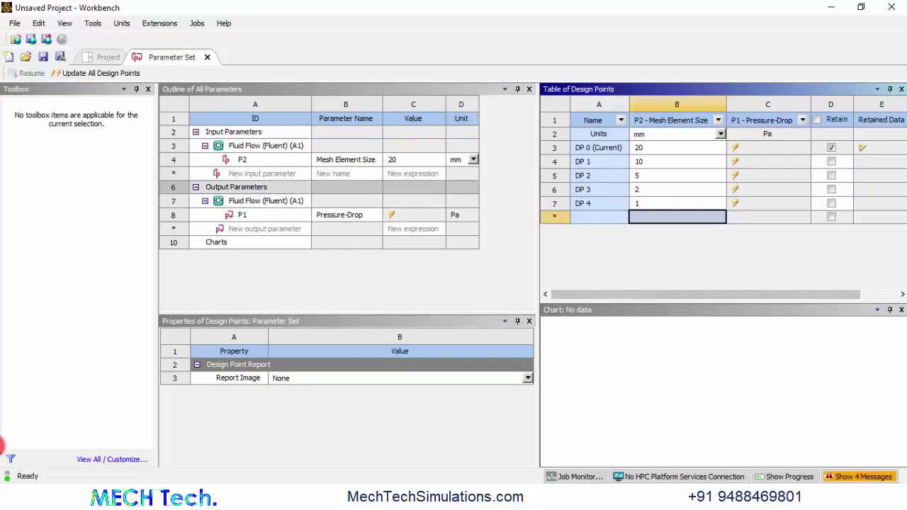
click(98, 73)
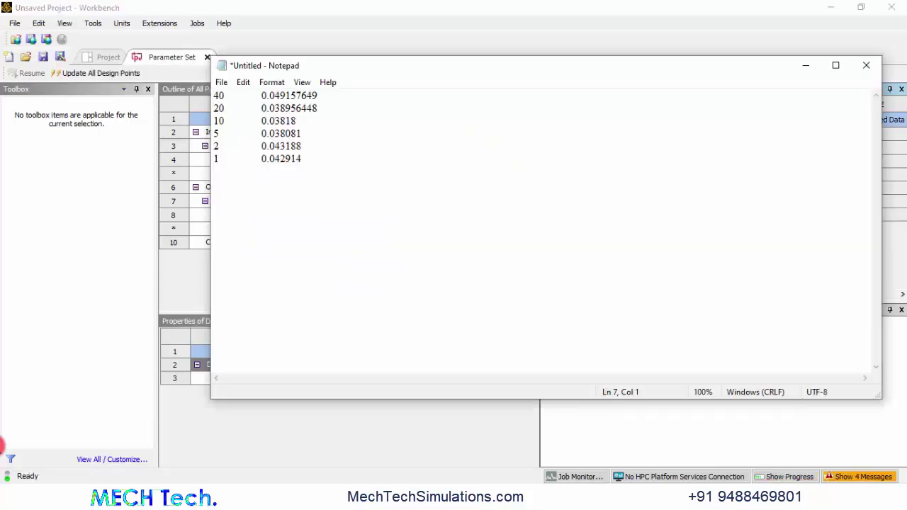
Step: In Notepad, add a row with element size 0.5 and pressure 0.042459, and maximize the window
text(0.5)
text(0.042459)
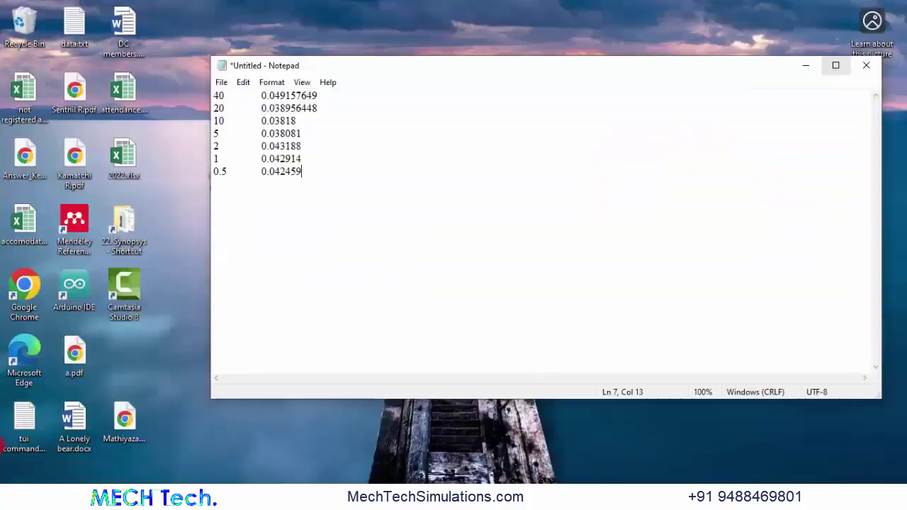
key(super+Up)
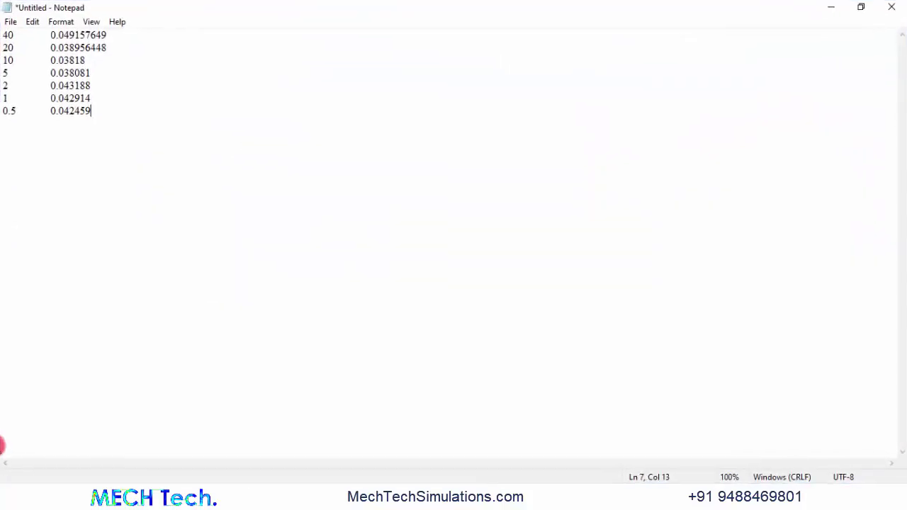
Step: Switch to Excel and plot the element size and pressure data in A1:B7 as a scatter chart with smooth lines and markers
key(alt+Tab)
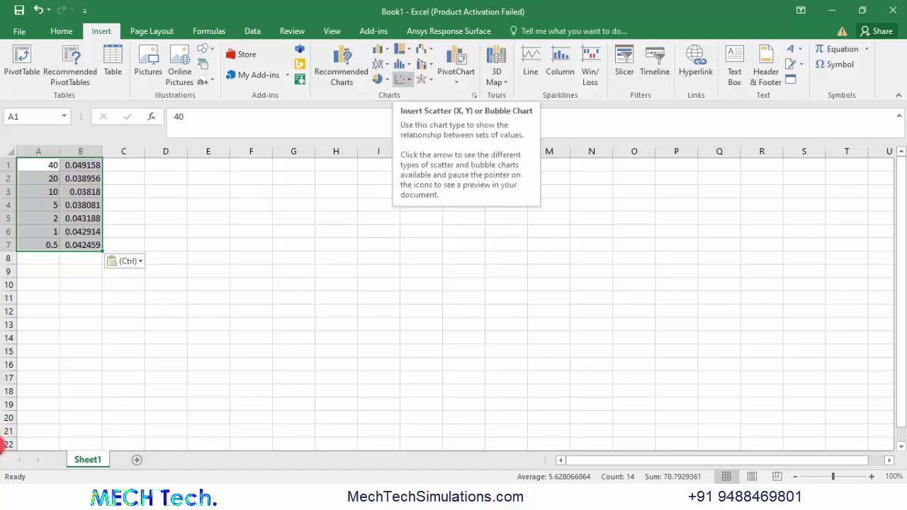
click(402, 79)
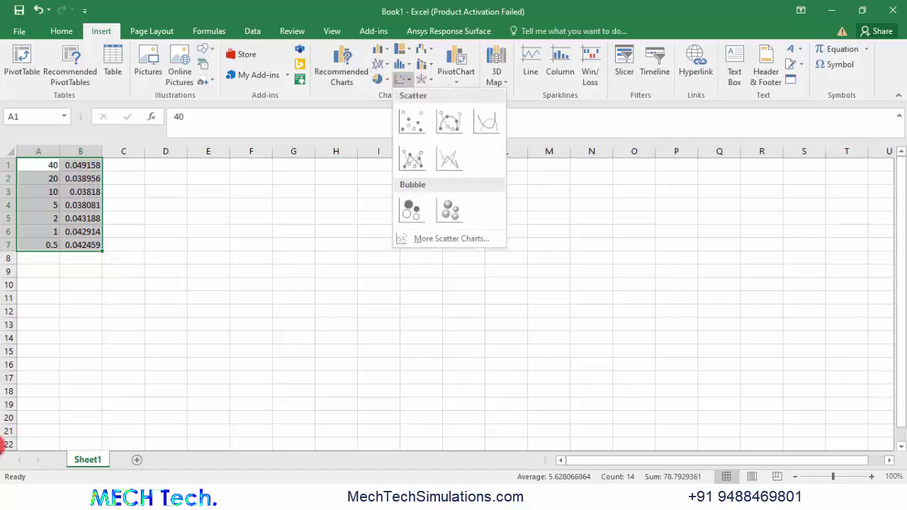
click(448, 122)
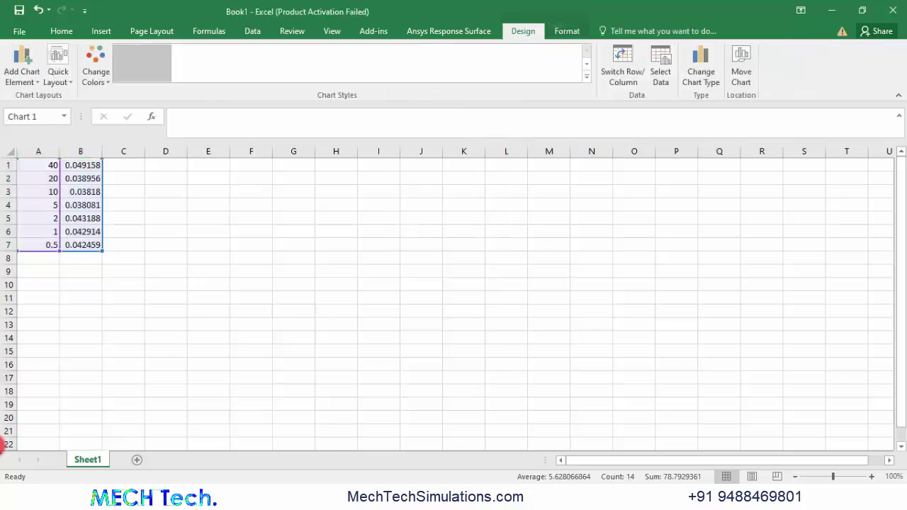
Step: Examine the pressure curve and its data points at element sizes 40, 5, 2 and 20 on the enlarged chart
ctrl+scroll(454, 270, up, 3)
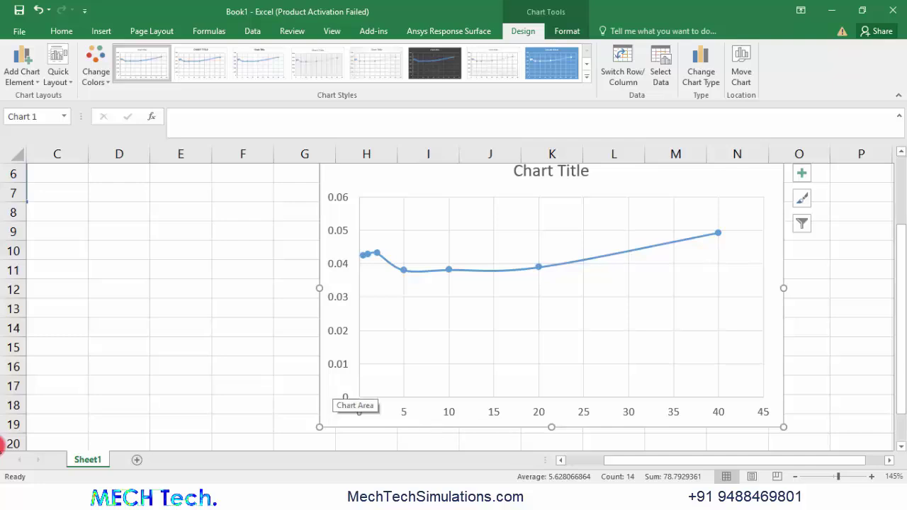
scroll(334, 397, up, 1)
scroll(333, 347, down, 1)
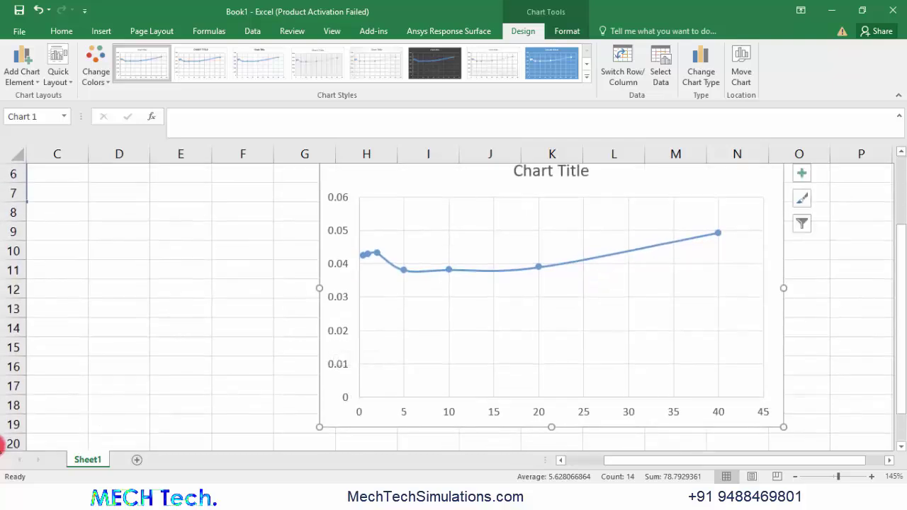
mouse_move(718, 234)
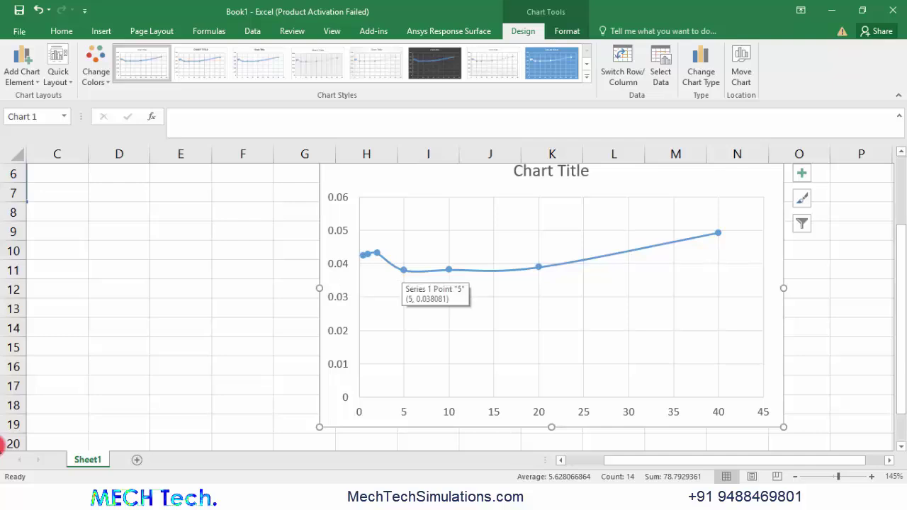
mouse_move(377, 253)
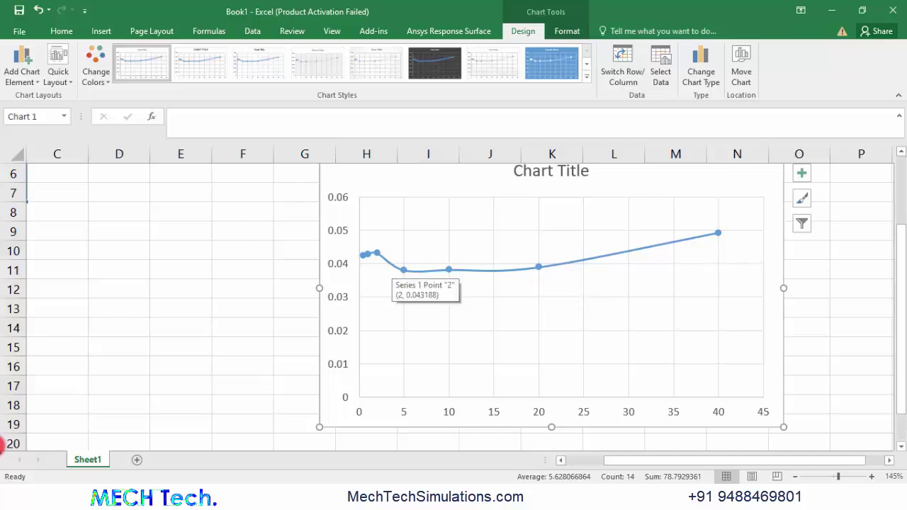
mouse_move(403, 270)
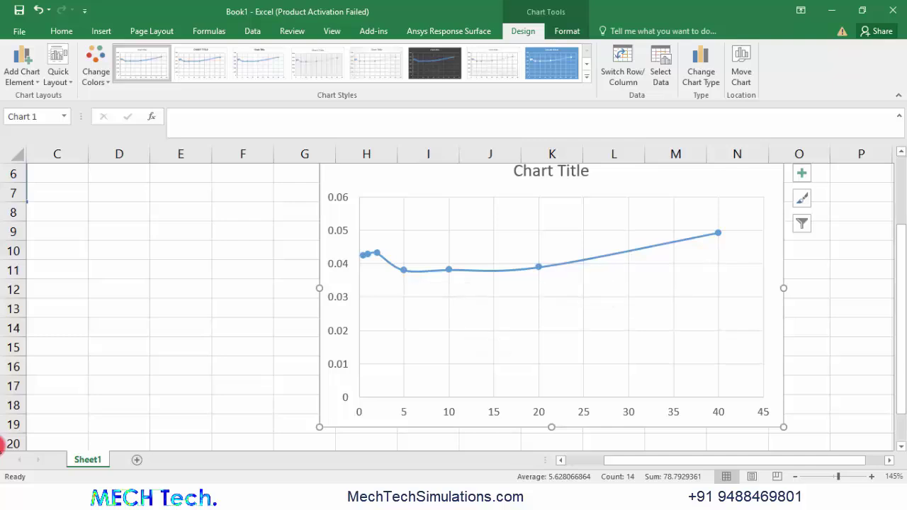
mouse_move(538, 267)
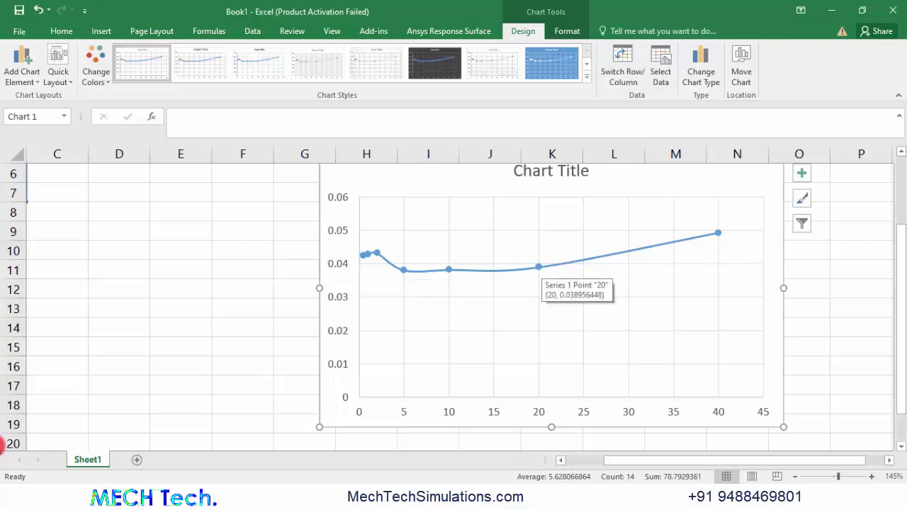